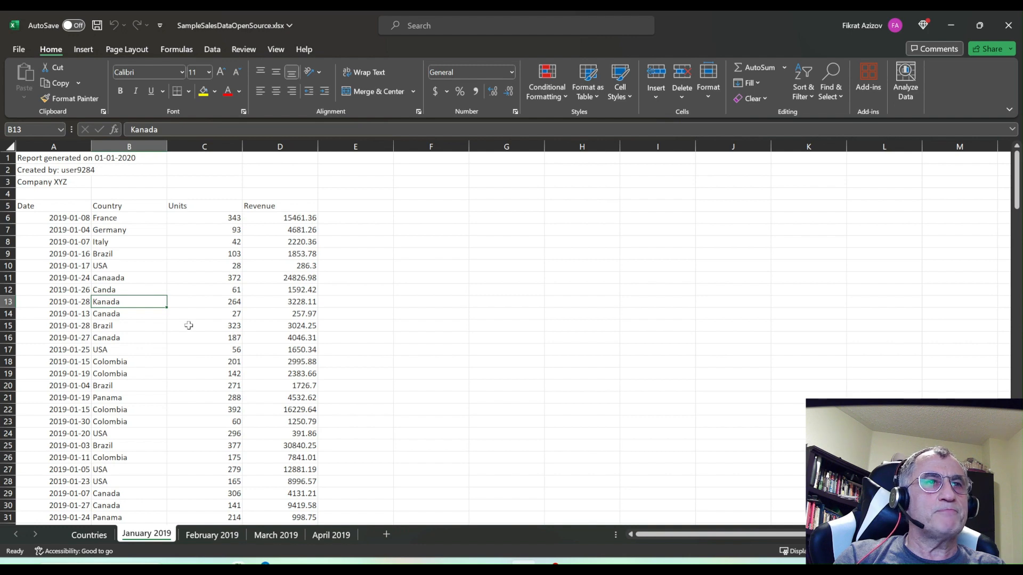
# - View the workbook's Countries sheet, and in the Fabric dataflow upload SampleSalesDataOpenSource.xlsx as an Excel workbook source
pyautogui.click(87, 535)
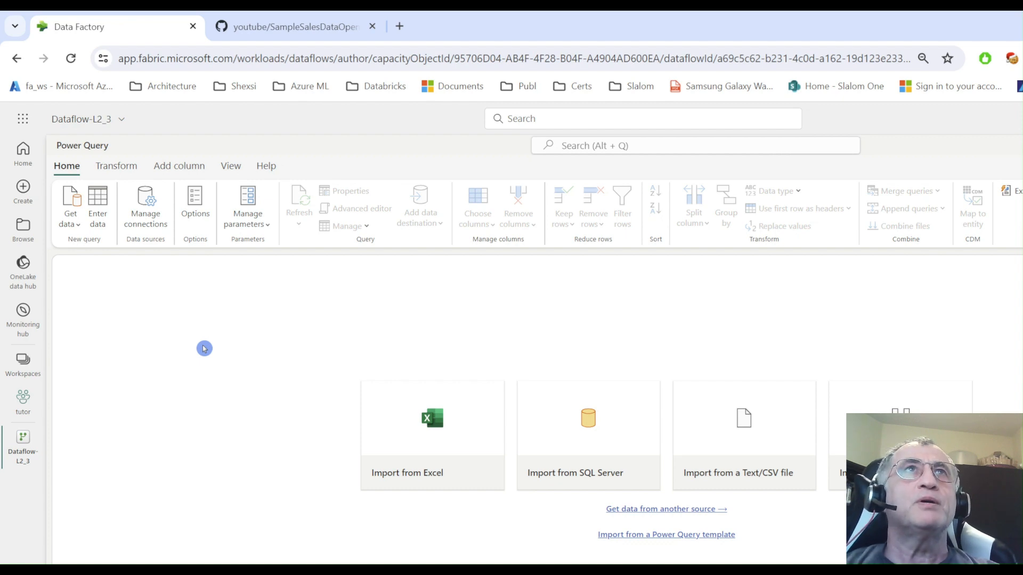
pyautogui.click(77, 227)
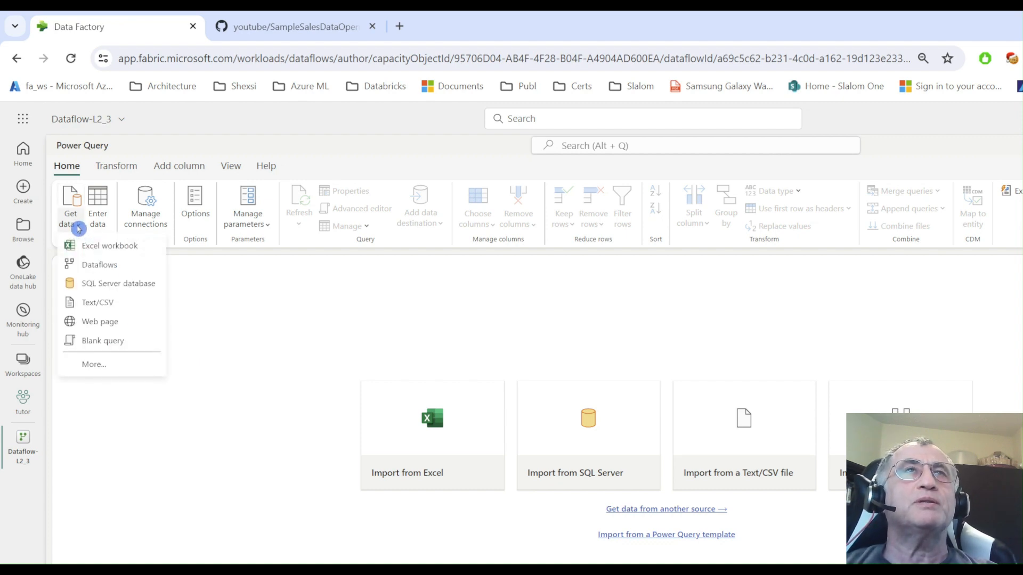
pyautogui.click(112, 246)
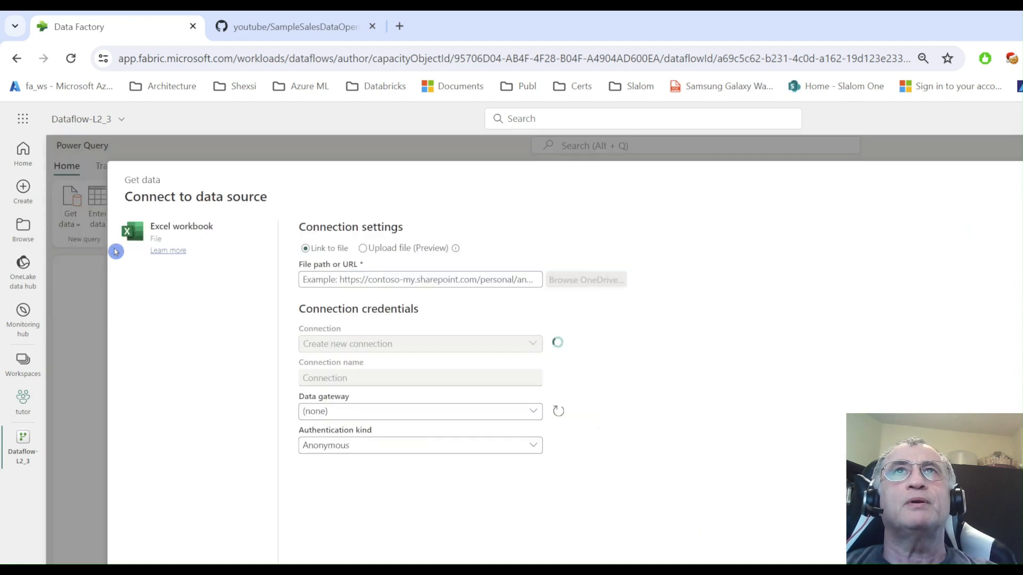
pyautogui.click(364, 248)
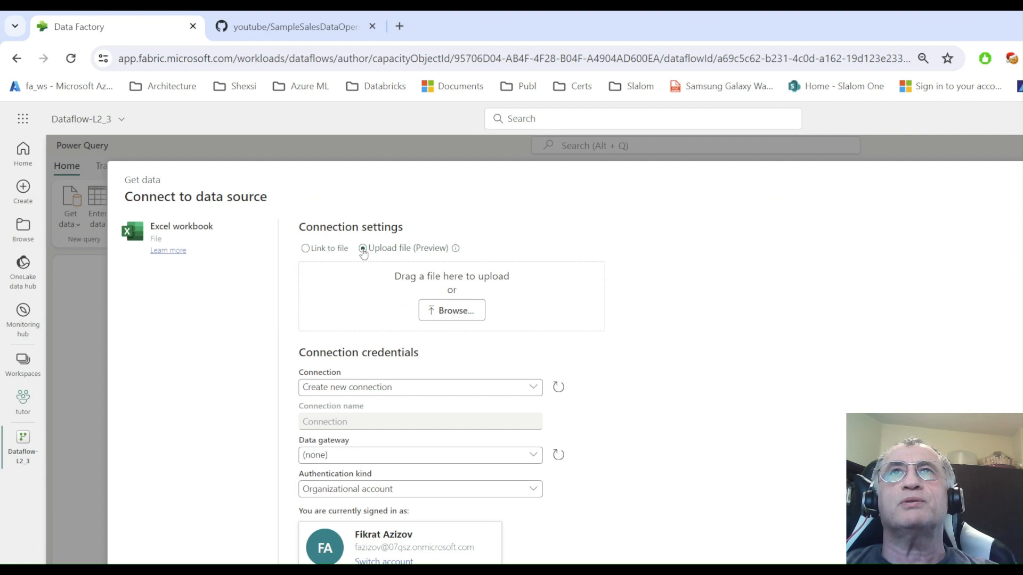
pyautogui.click(463, 311)
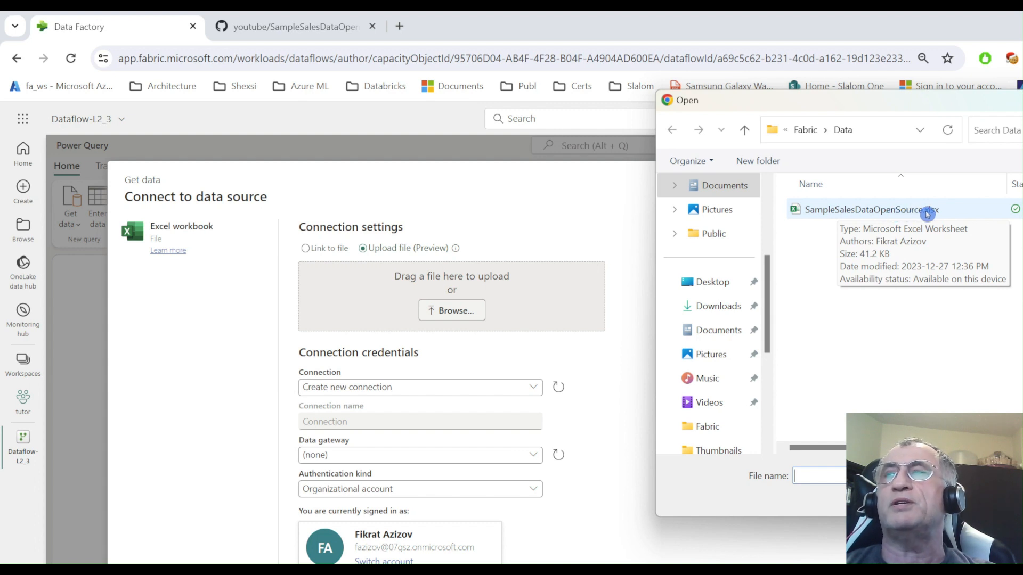
pyautogui.click(864, 212)
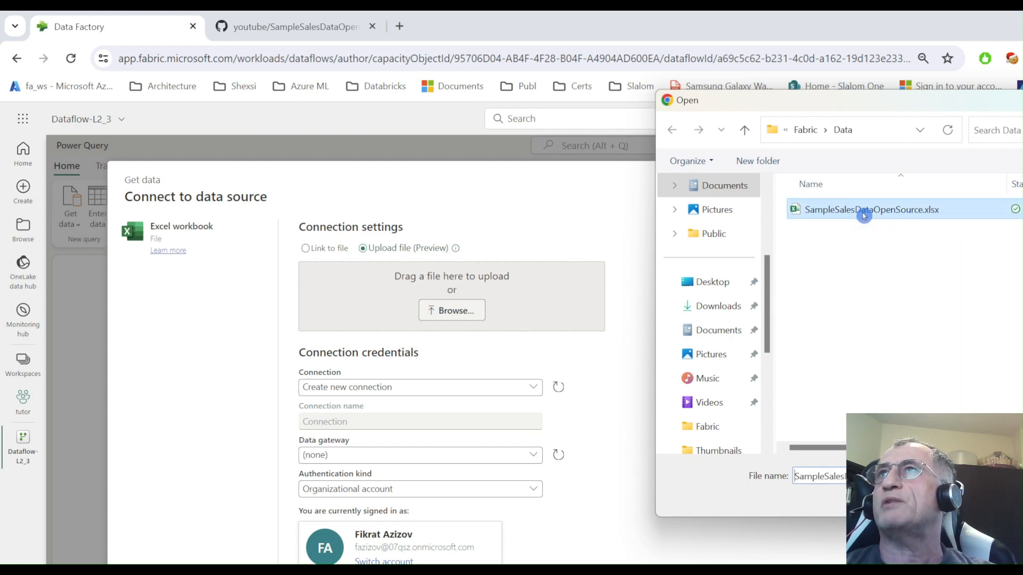
pyautogui.doubleClick(865, 212)
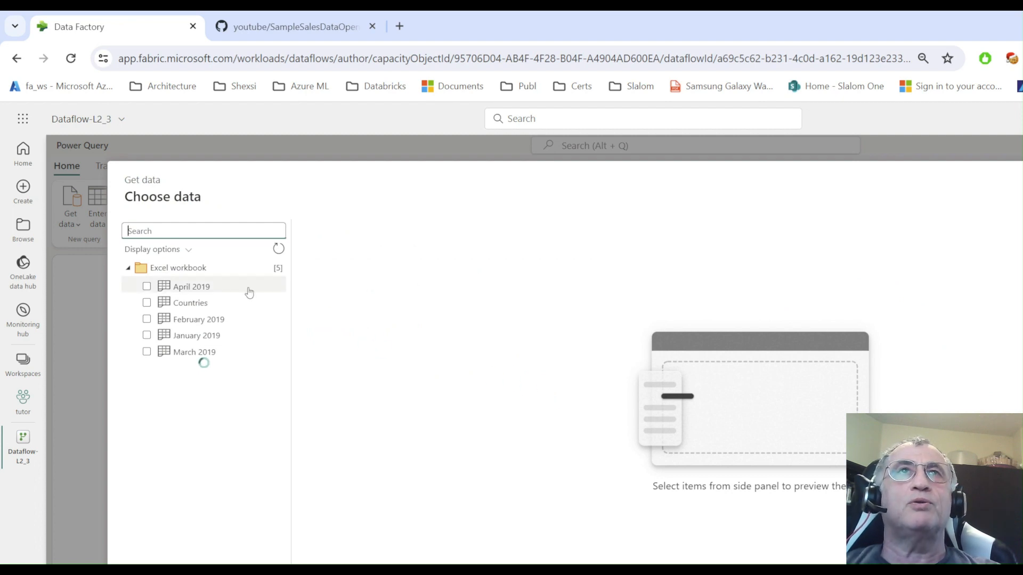
# - Import the Countries, January 2019, February 2019, March 2019 and April 2019 sheets from the workbook as queries
pyautogui.click(146, 287)
pyautogui.click(146, 319)
pyautogui.click(146, 302)
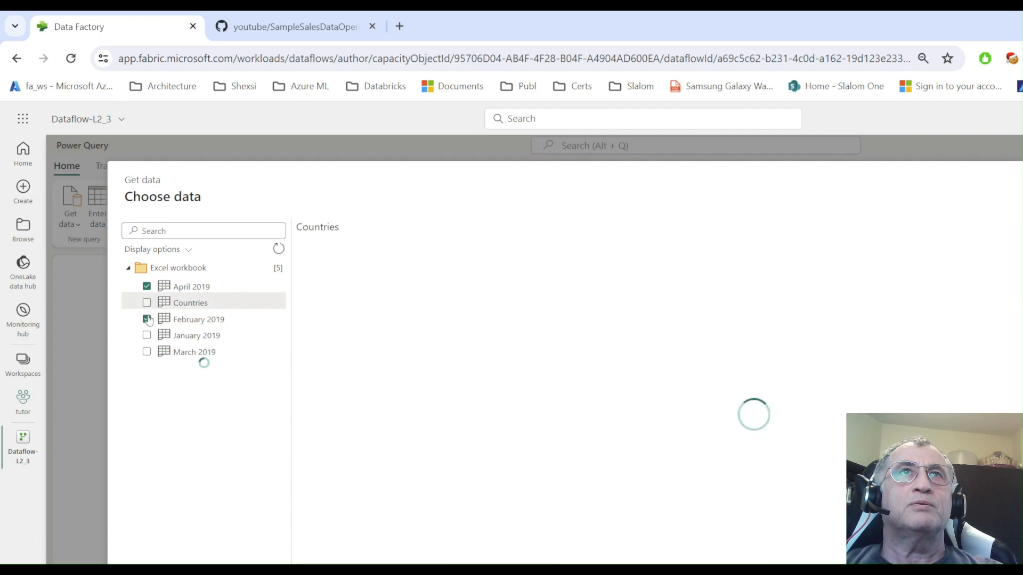
pyautogui.click(147, 335)
pyautogui.click(147, 352)
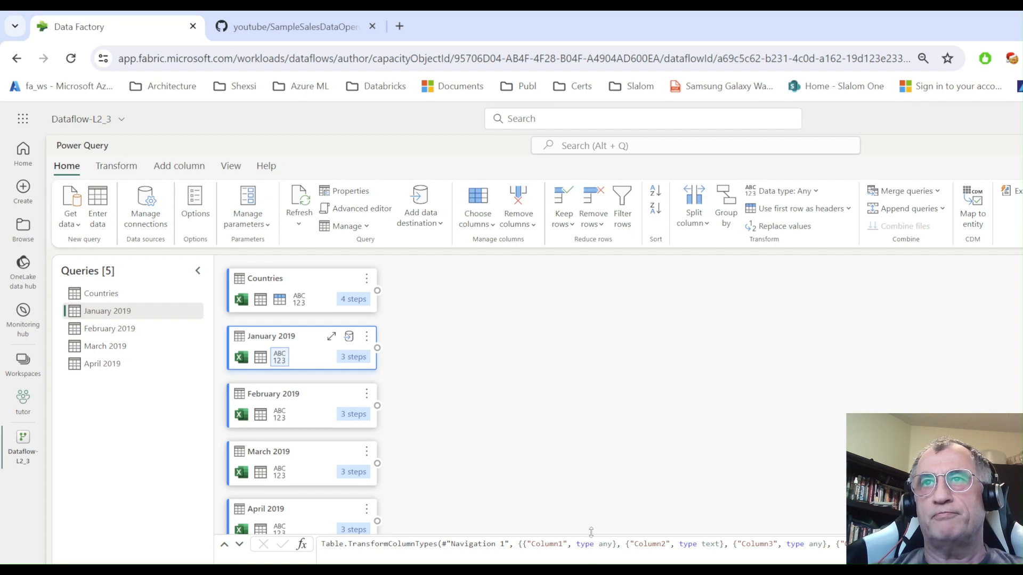
# - Remove the top 4 rows from the January 2019 query and use its first remaining row as headers
pyautogui.moveTo(591, 531); pyautogui.dragTo(584, 420)
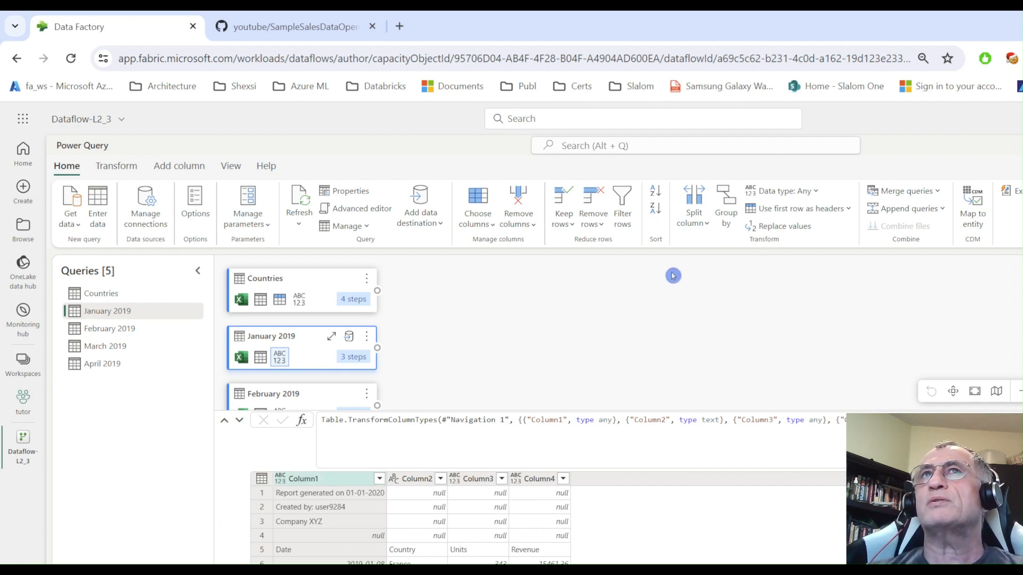
pyautogui.click(596, 221)
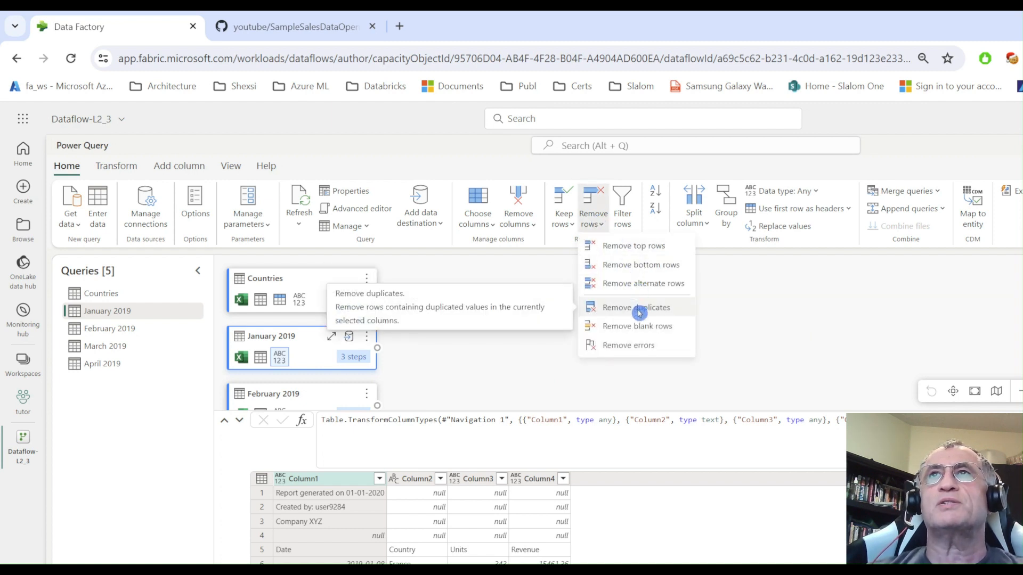
pyautogui.click(631, 249)
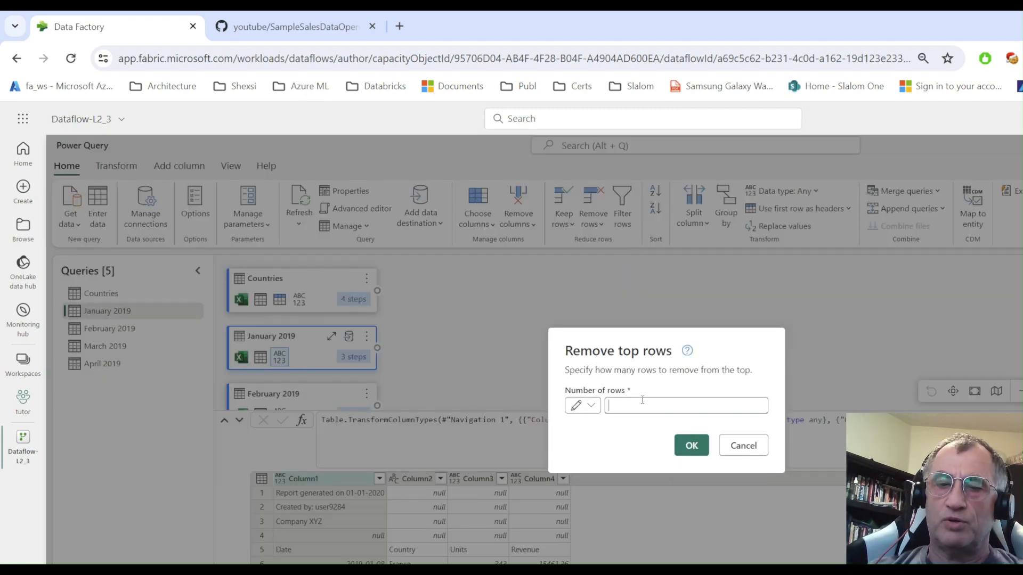
pyautogui.click(692, 442)
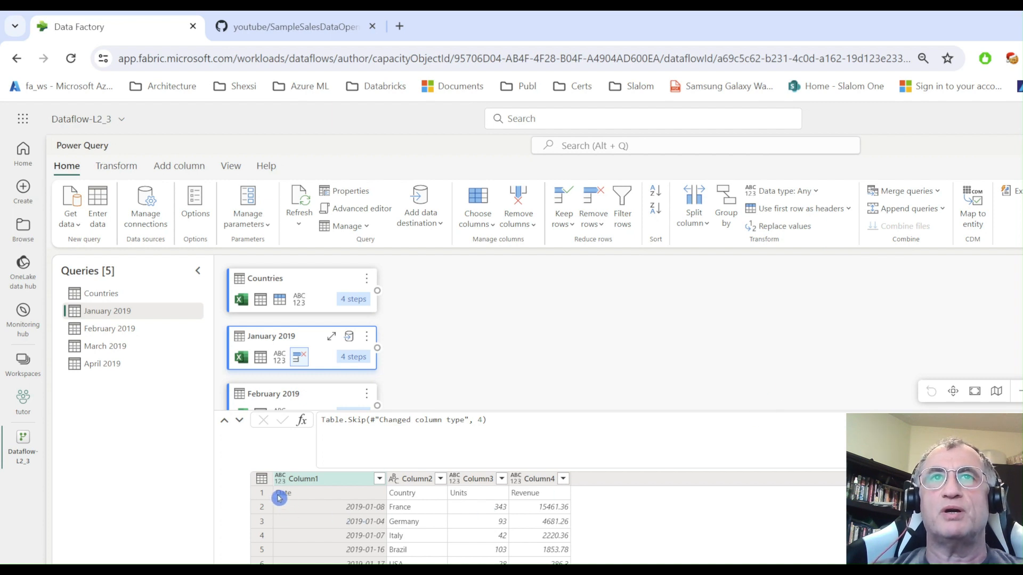
pyautogui.click(842, 208)
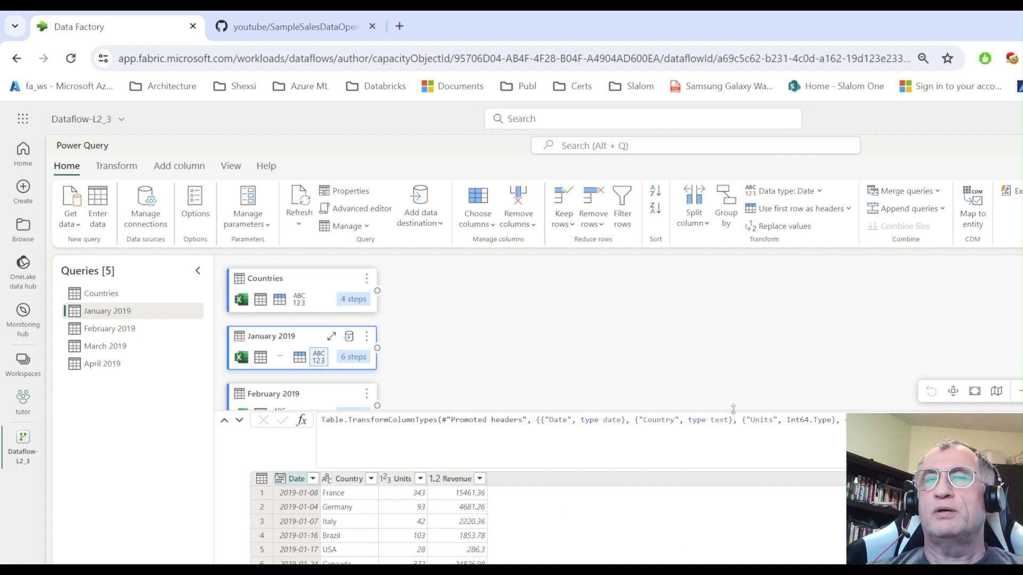
# - Remove the top 4 rows from the February 2019 query and promote its first remaining row to headers
pyautogui.moveTo(734, 409); pyautogui.dragTo(748, 539)
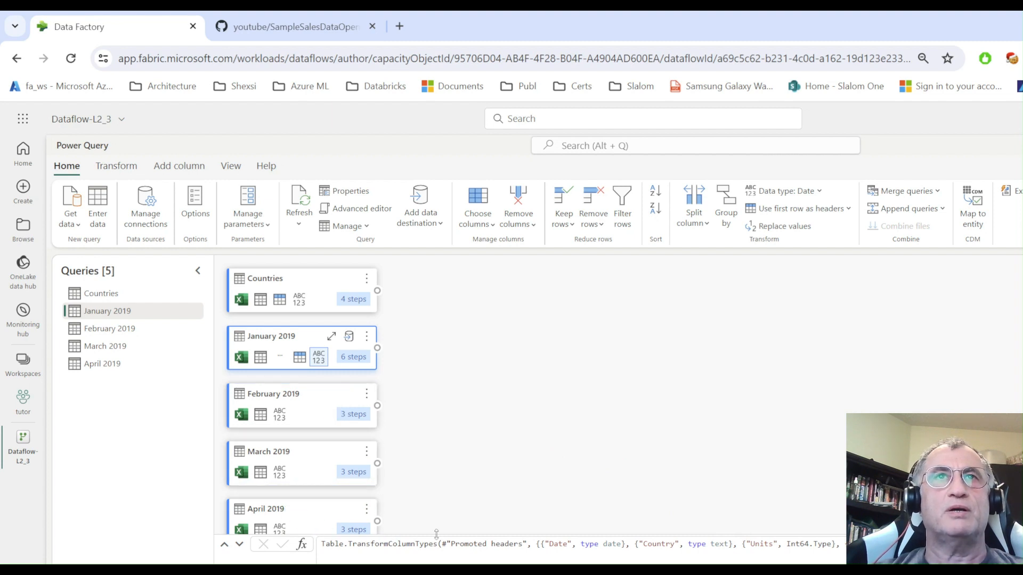
pyautogui.click(279, 403)
pyautogui.click(592, 223)
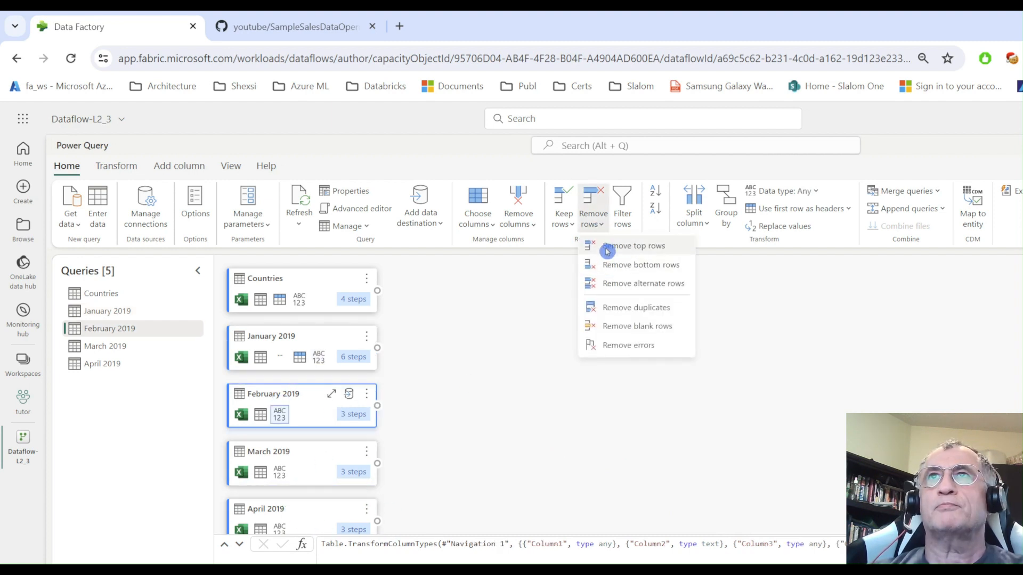
pyautogui.click(607, 250)
pyautogui.write('1')
pyautogui.click(691, 445)
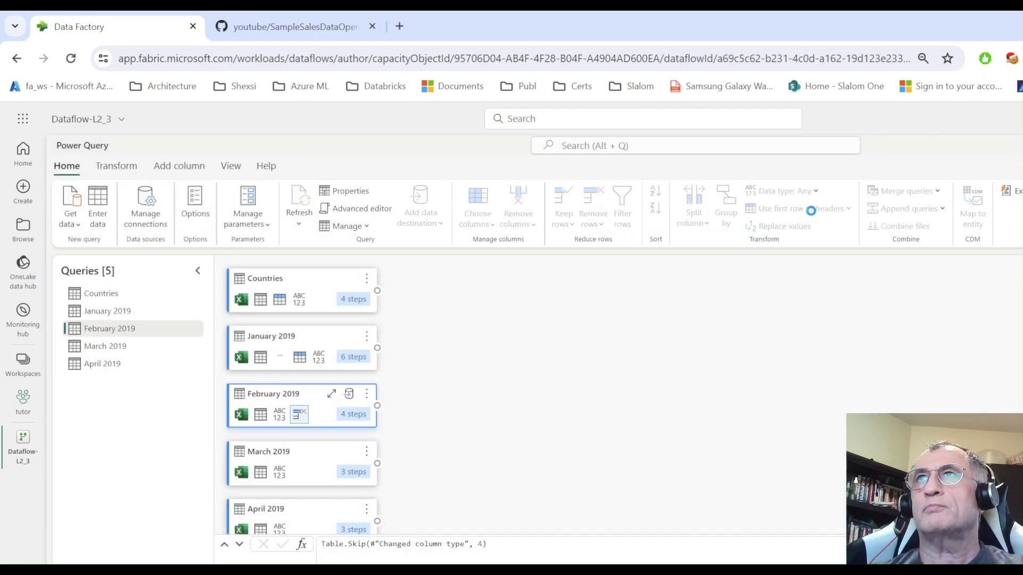
pyautogui.click(797, 208)
# - Remove the top 4 rows from the March 2019 query
pyautogui.click(300, 461)
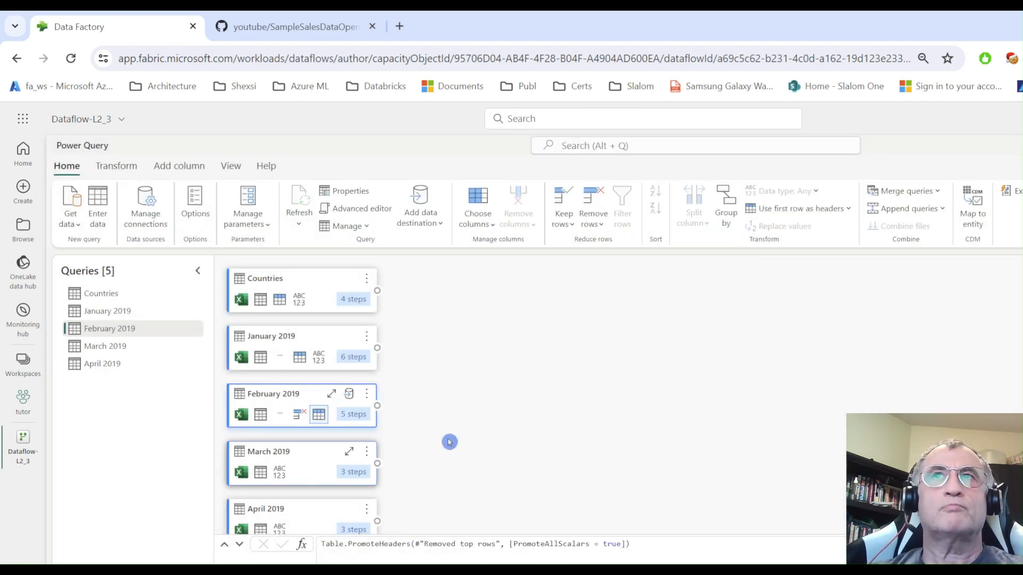
pyautogui.click(592, 222)
pyautogui.click(607, 246)
pyautogui.write('4')
pyautogui.click(687, 445)
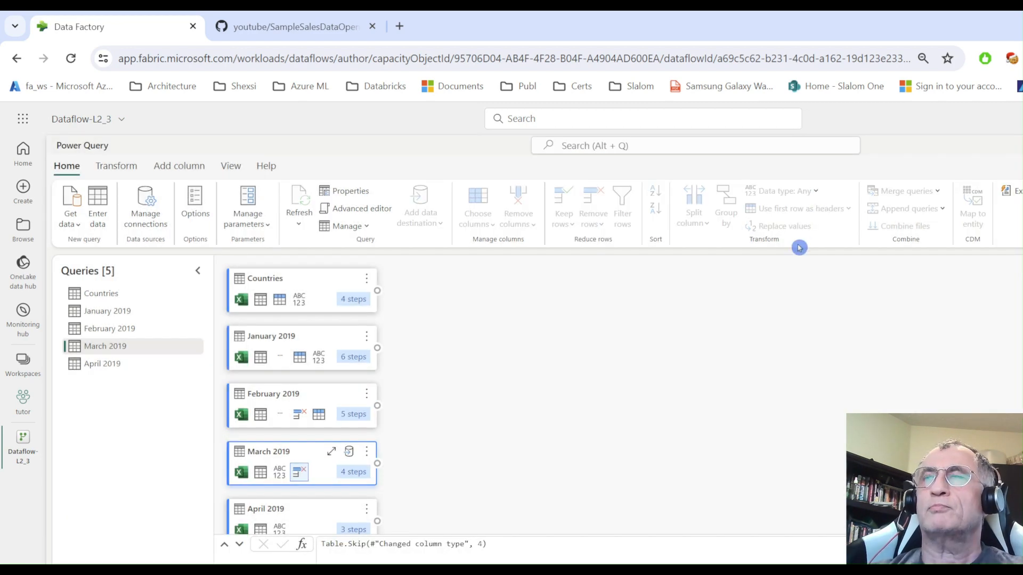
# - Remove the top 4 rows from the April 2019 query and use its first remaining row as headers
pyautogui.click(321, 511)
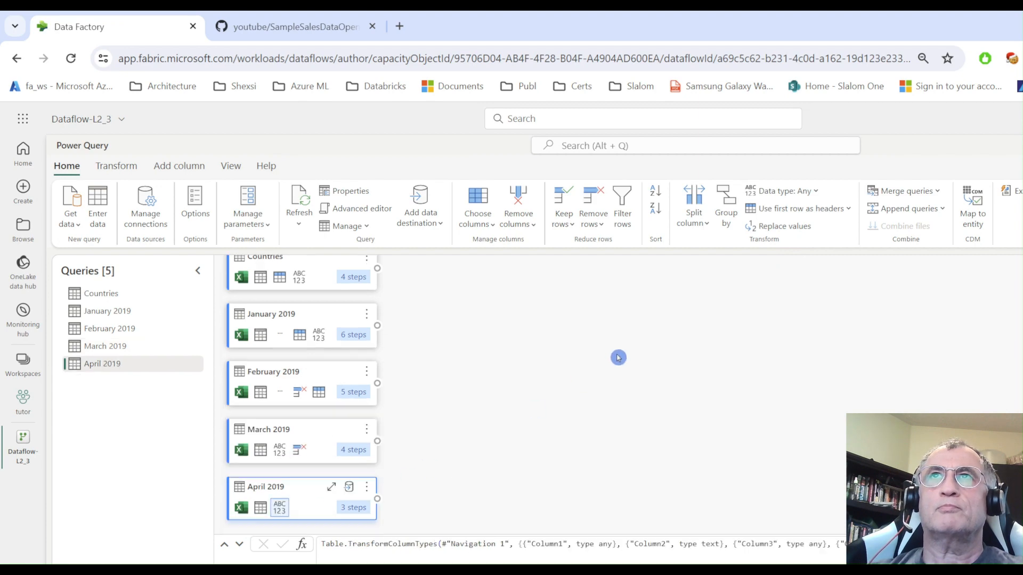
pyautogui.click(592, 223)
pyautogui.click(610, 246)
pyautogui.write('4')
pyautogui.click(690, 446)
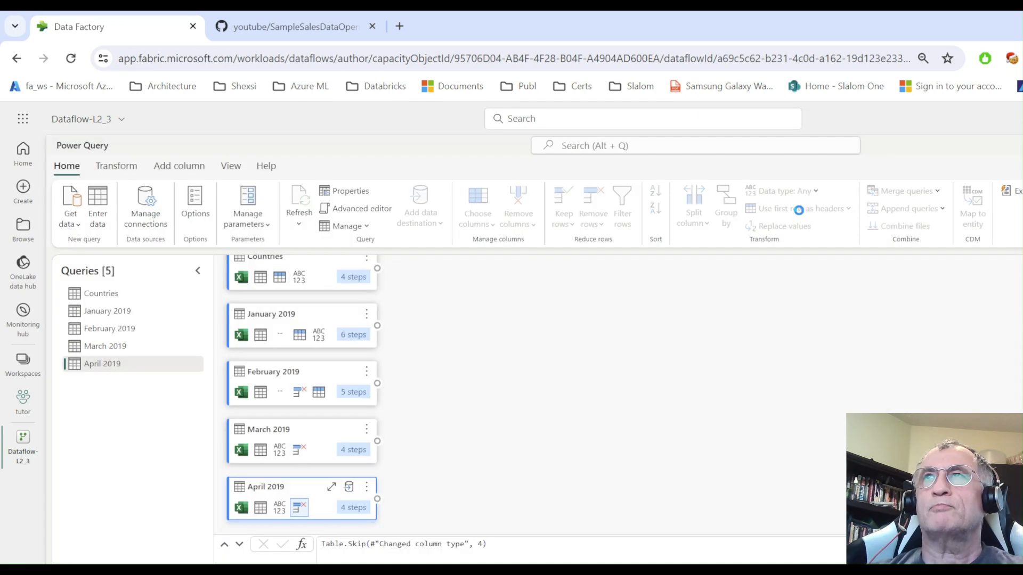
pyautogui.click(800, 209)
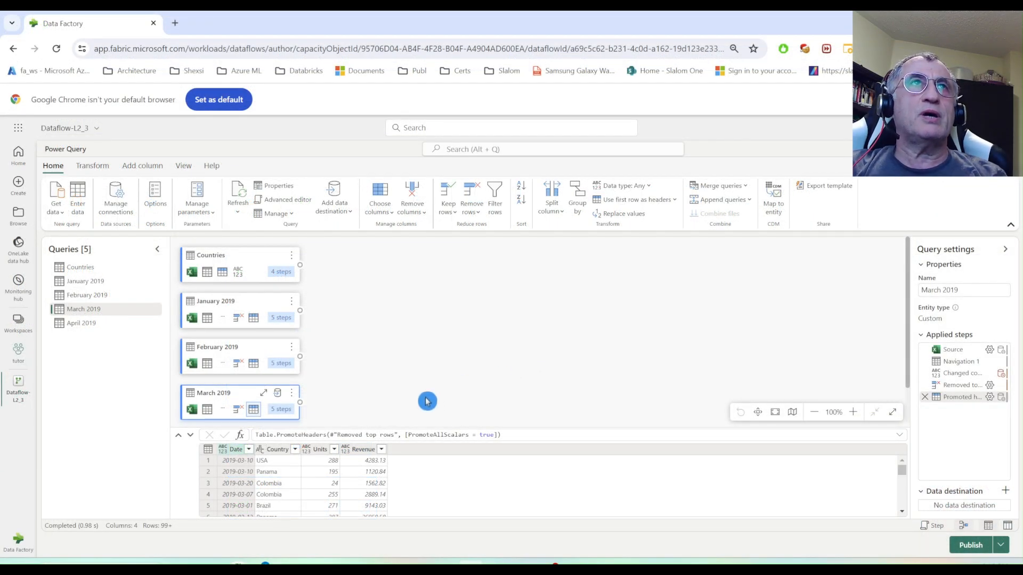
# - Review the Countries query and January 2019's applied steps, and merge Countries into January 2019 with a left outer join on Country
pyautogui.click(233, 257)
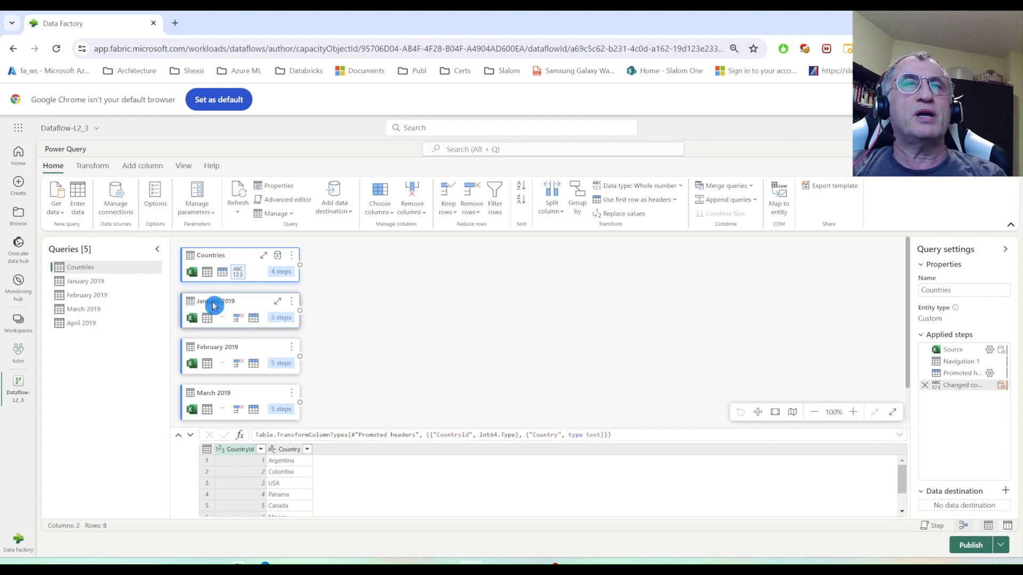
pyautogui.click(280, 318)
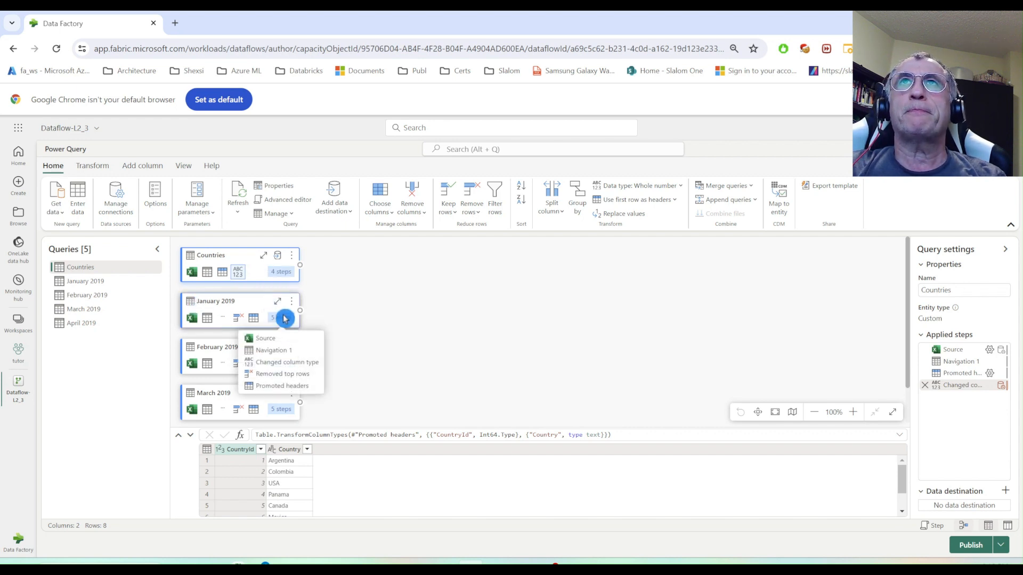
pyautogui.click(230, 304)
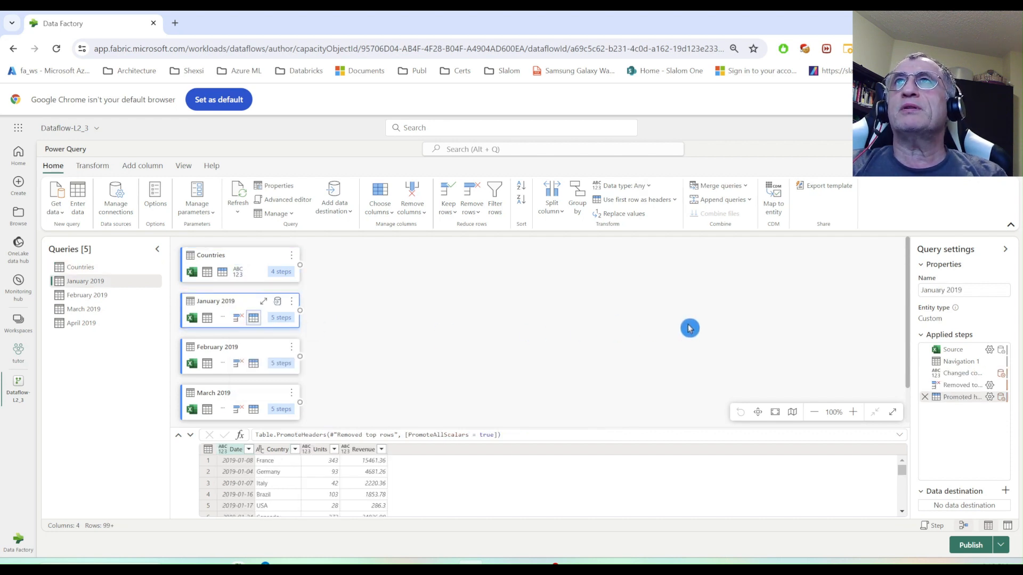
pyautogui.click(745, 190)
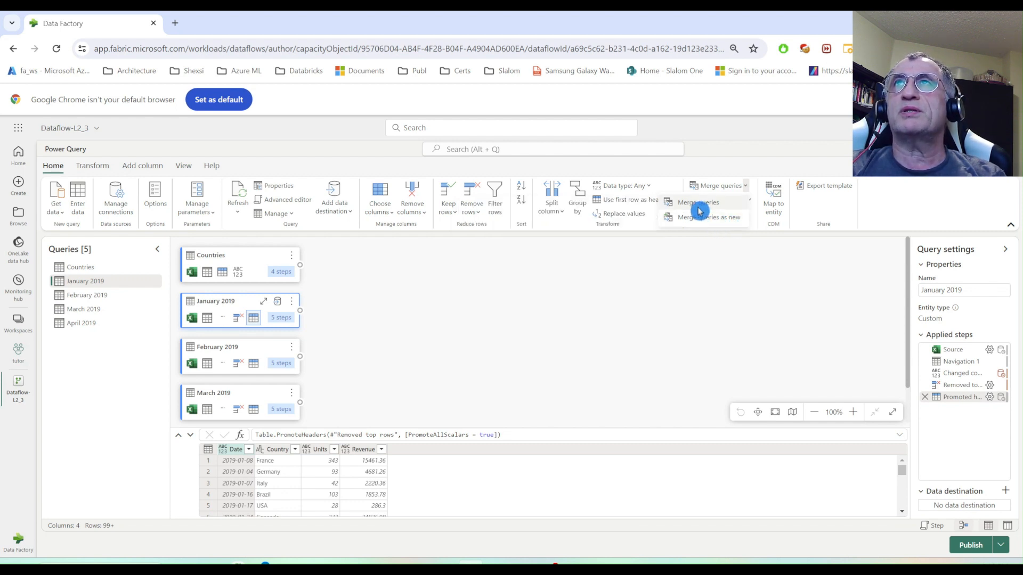
pyautogui.click(715, 209)
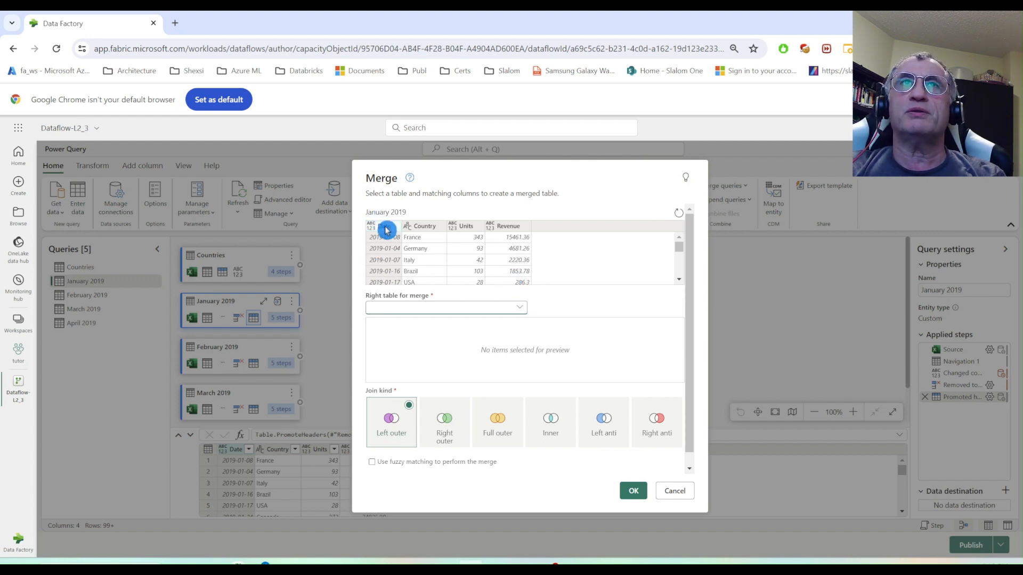
pyautogui.click(520, 309)
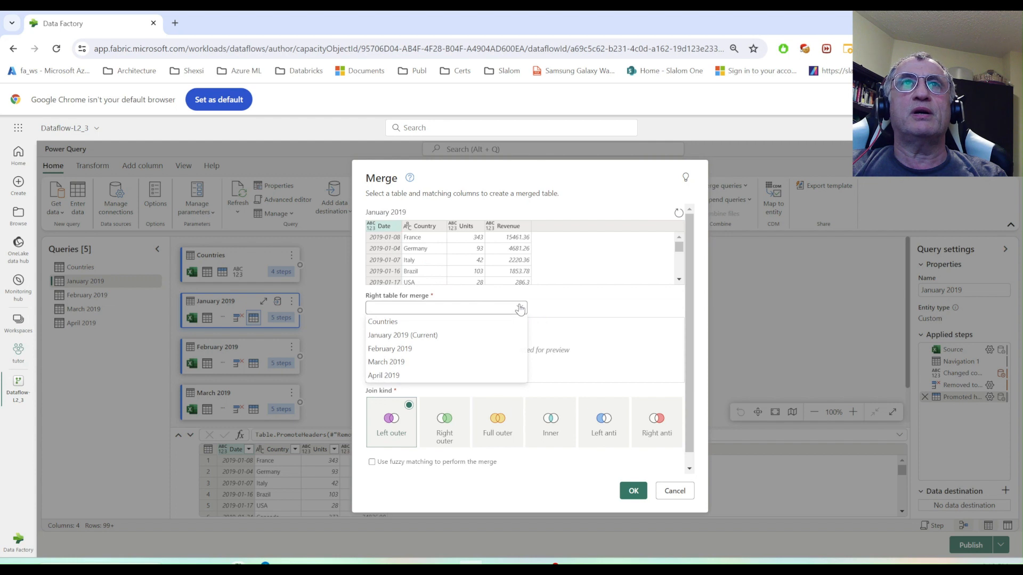
pyautogui.click(408, 324)
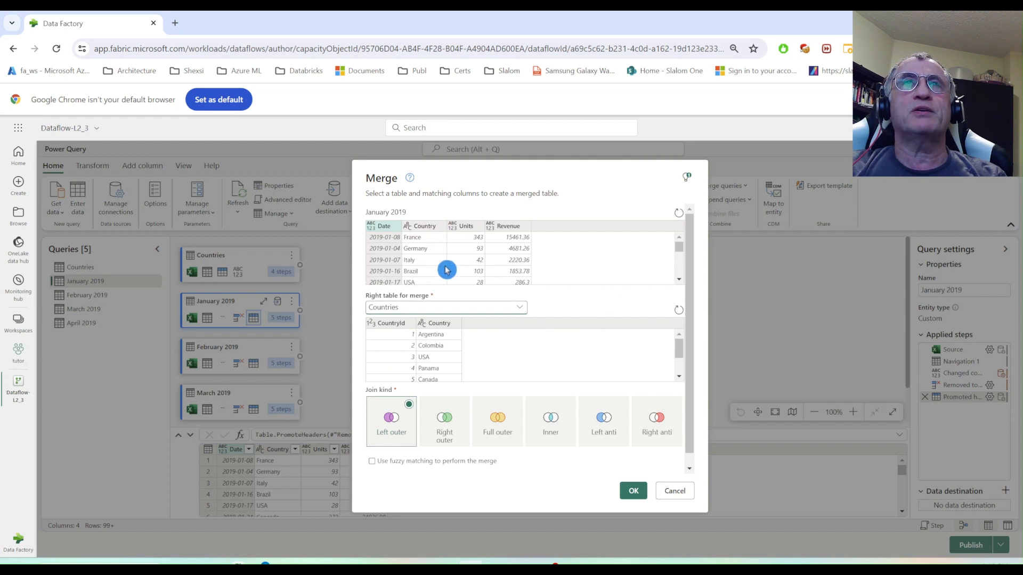
pyautogui.click(418, 226)
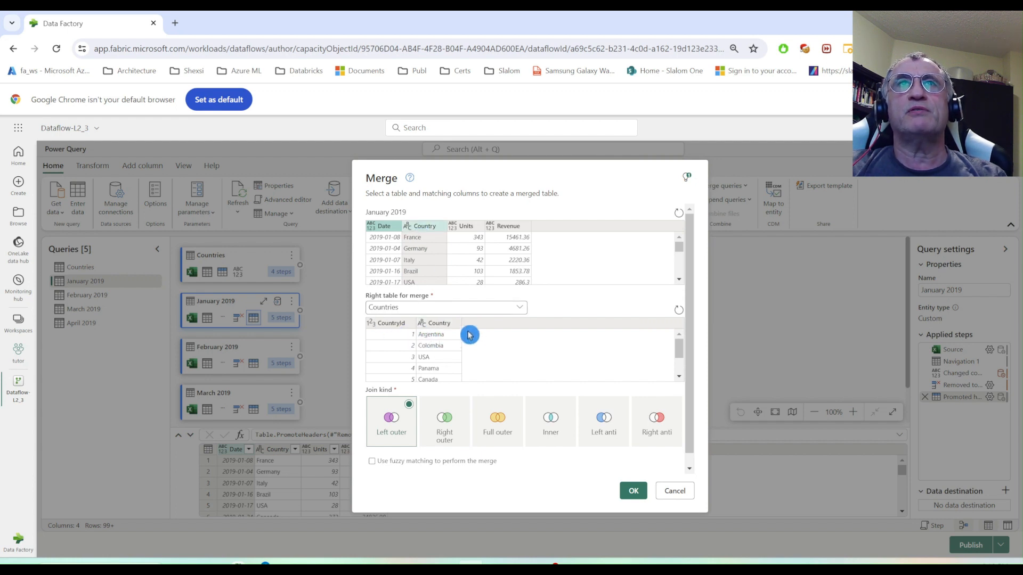
pyautogui.click(437, 323)
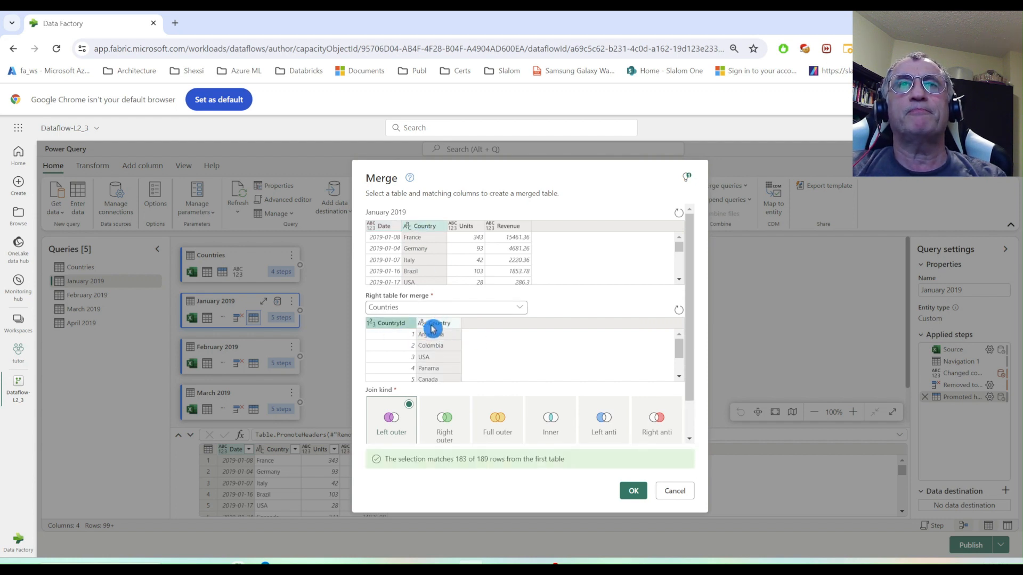
pyautogui.scroll(-2, 697, 341)
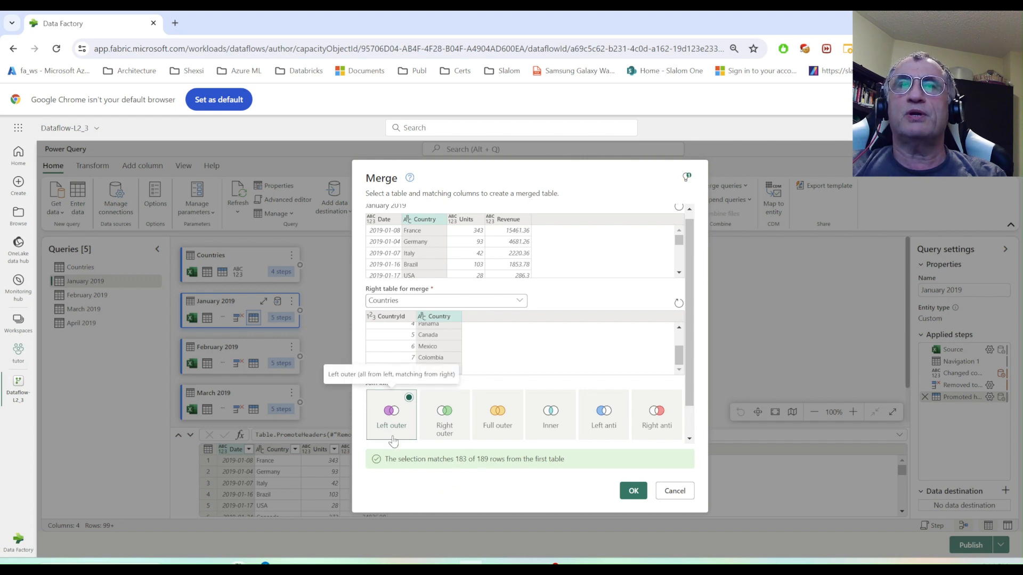
pyautogui.click(631, 493)
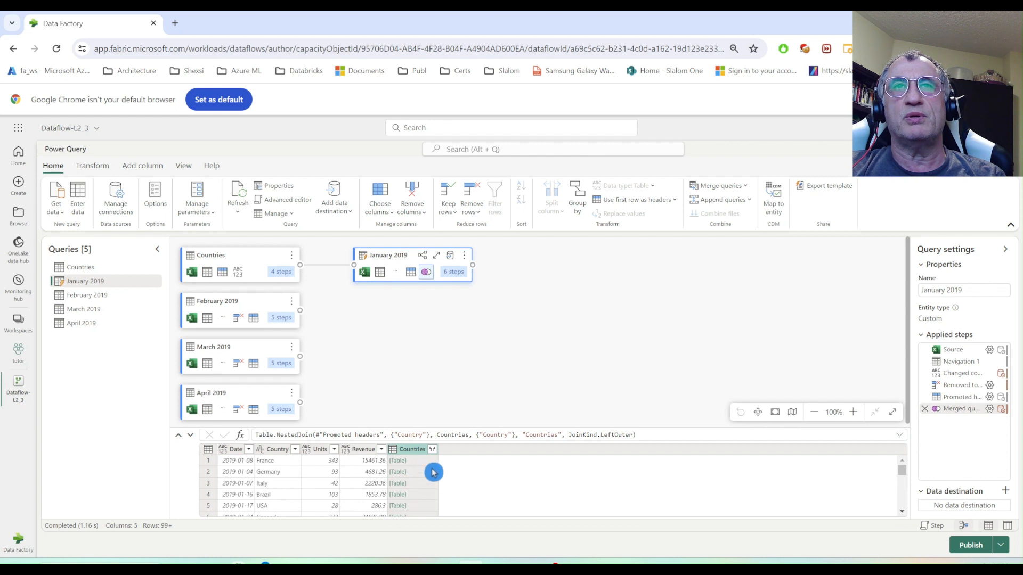
# - Expand the merged Countries column in January 2019 to include only CountryId, and check the resulting rows
pyautogui.click(434, 450)
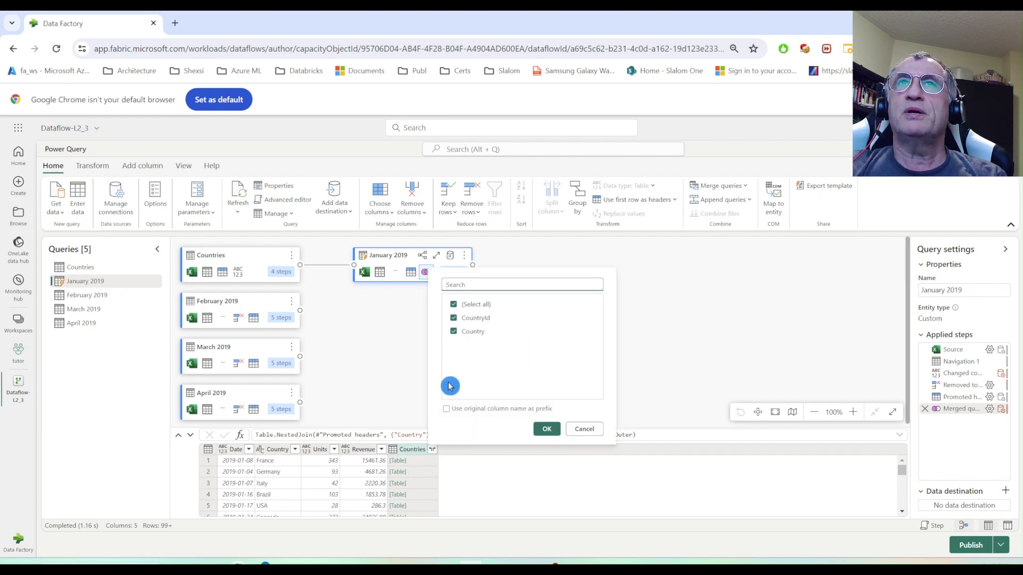
pyautogui.click(454, 304)
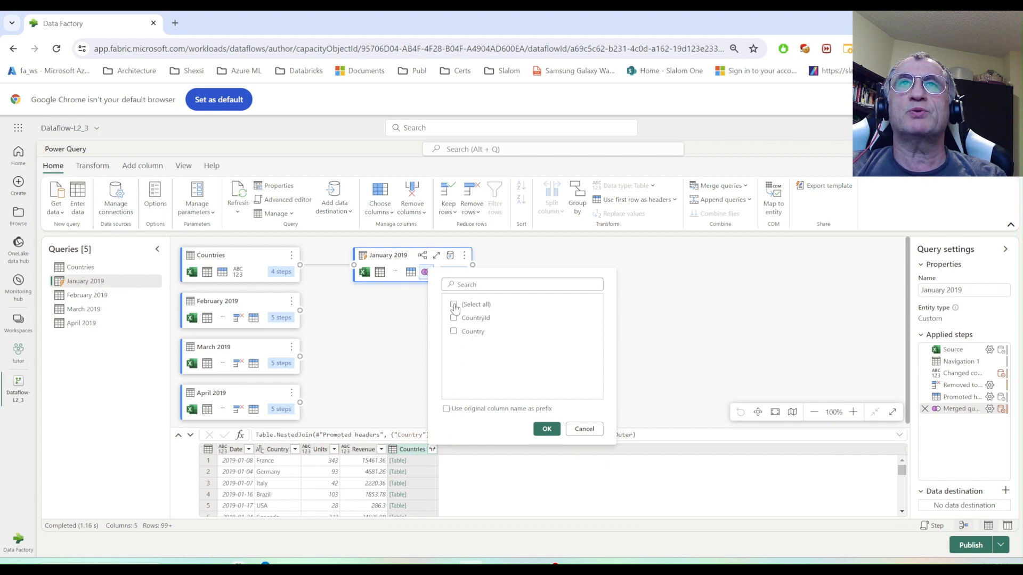
pyautogui.click(454, 319)
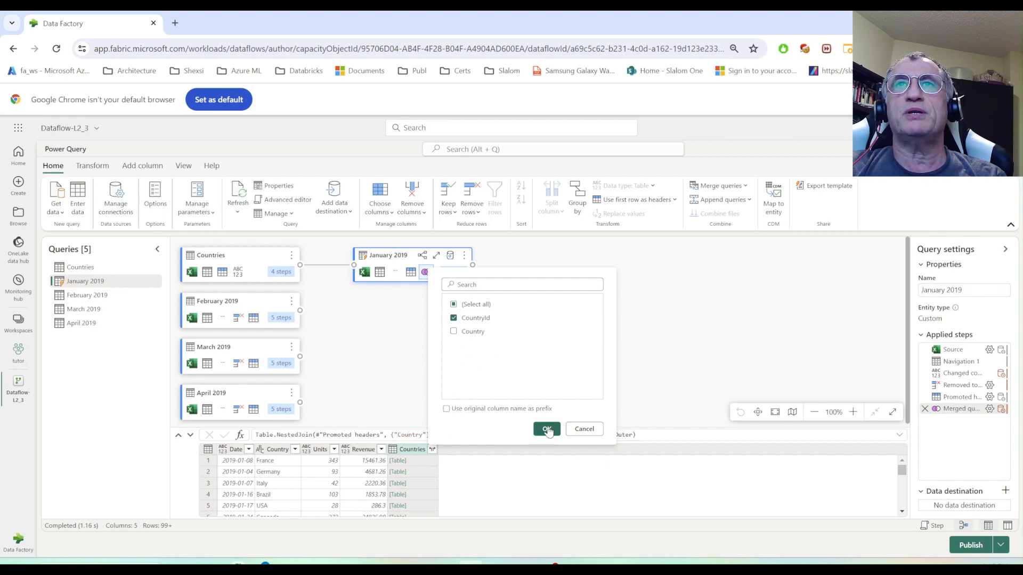
pyautogui.click(547, 429)
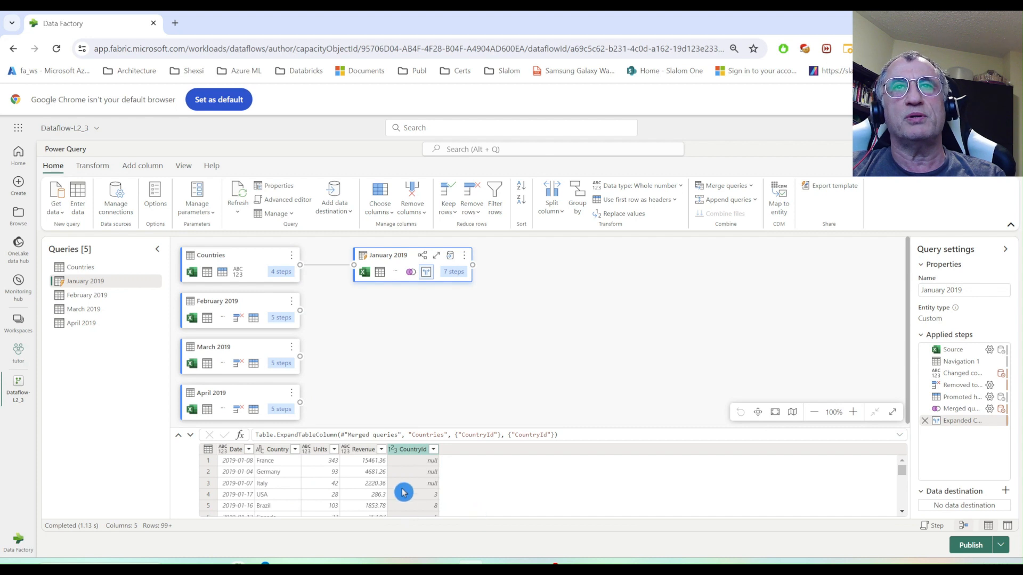
pyautogui.scroll(-2, 496, 492)
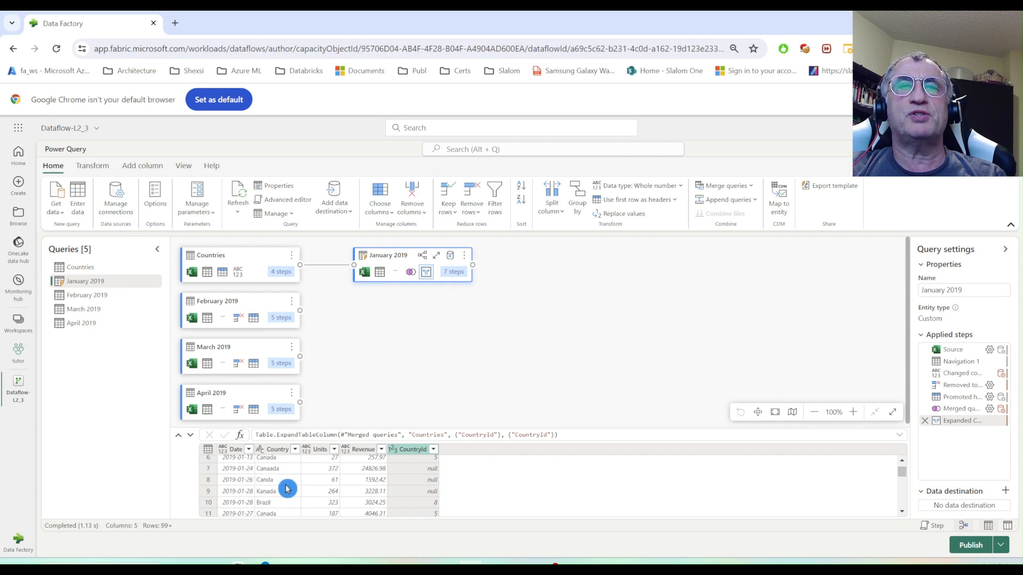
# - Edit January 2019's merge with Countries to use fuzzy matching
pyautogui.click(965, 410)
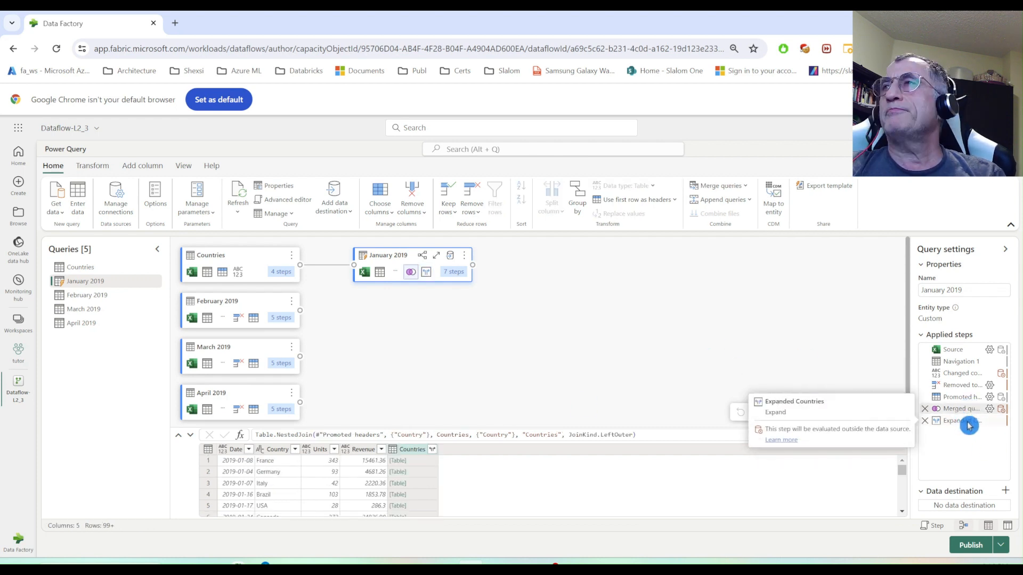
pyautogui.click(989, 409)
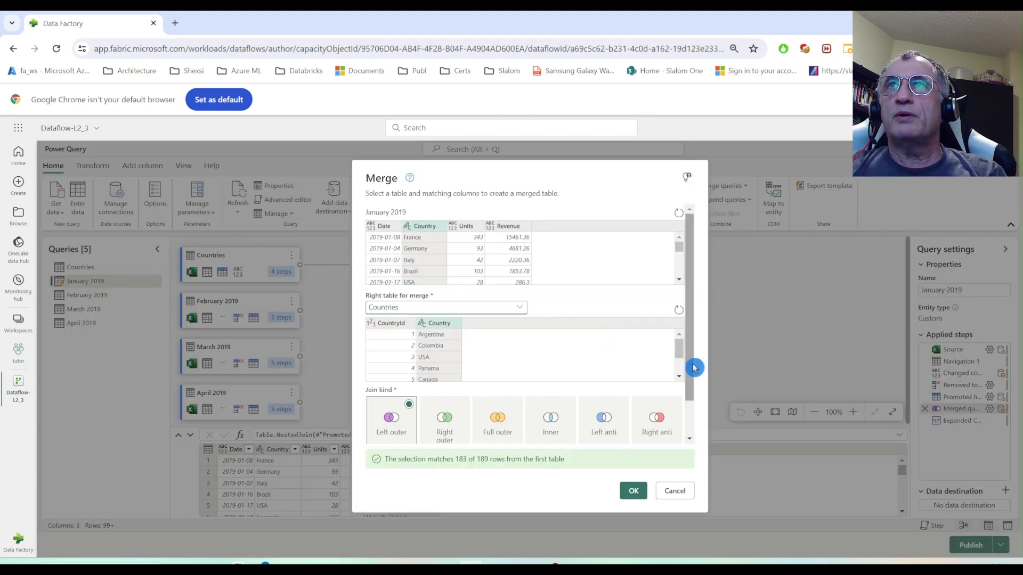
pyautogui.moveTo(691, 365); pyautogui.dragTo(696, 411)
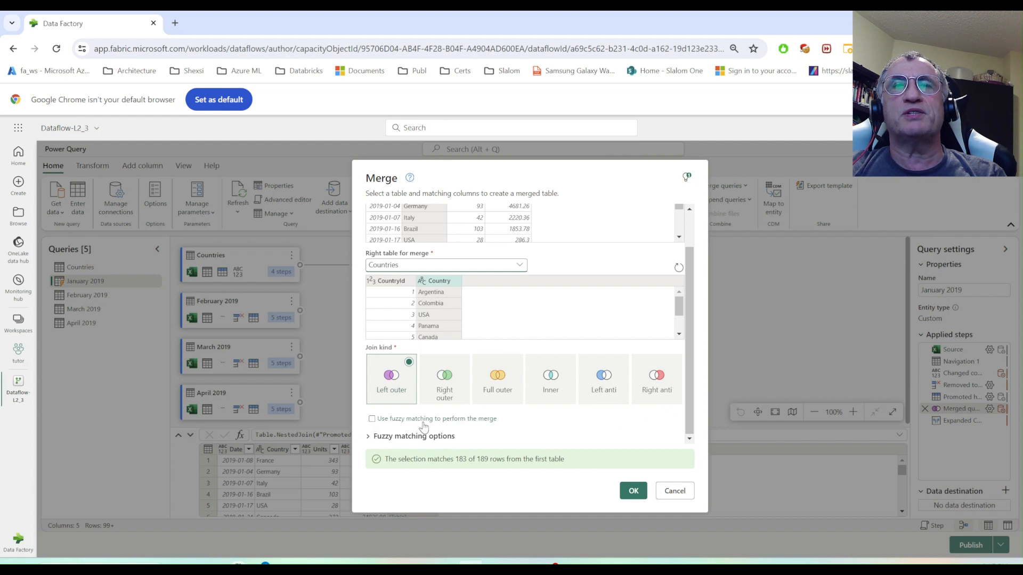
pyautogui.click(372, 419)
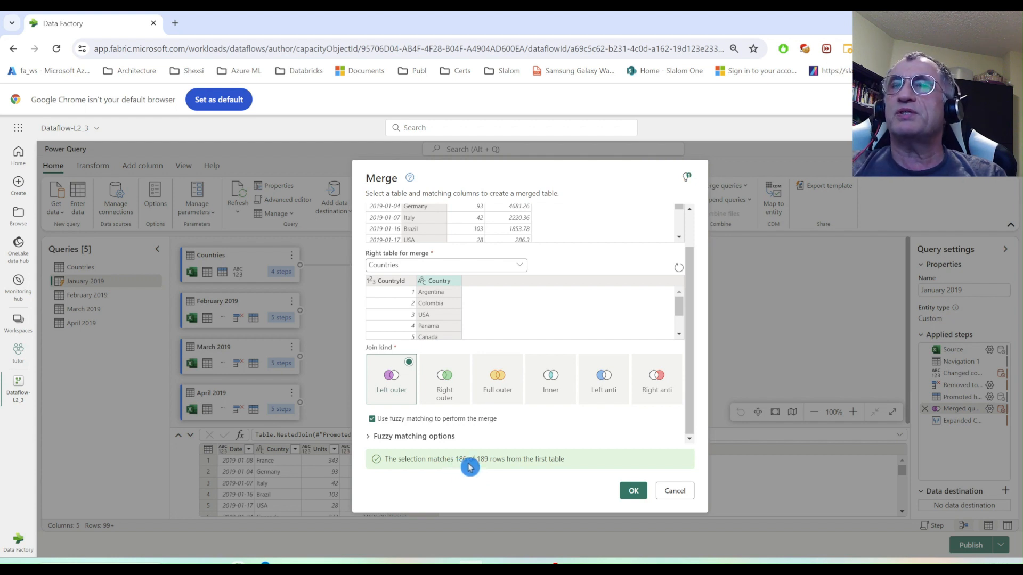
pyautogui.click(632, 493)
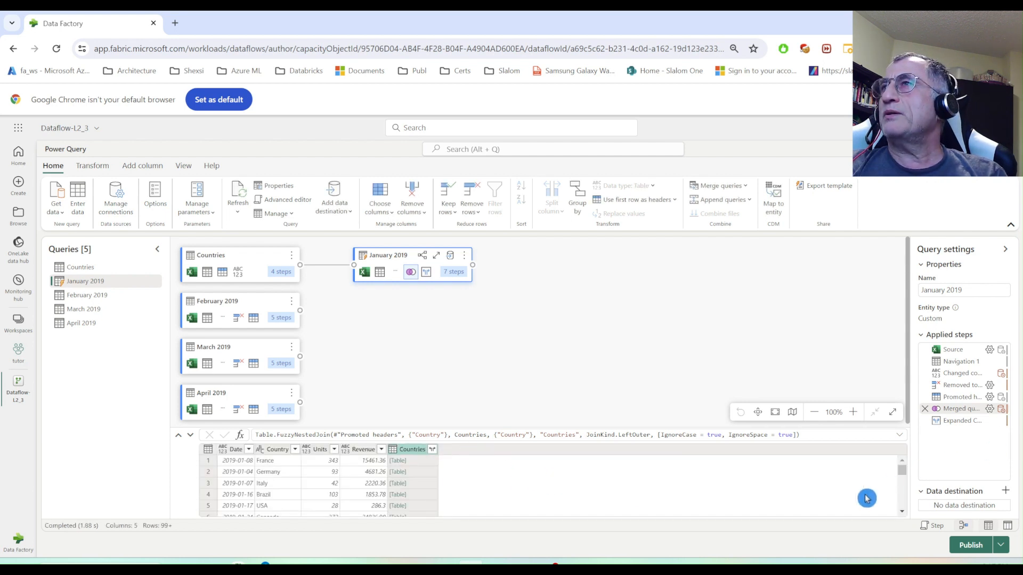
# - Examine the Country and CountryId values in January 2019's expanded rows for mismatched or duplicated matches
pyautogui.click(951, 421)
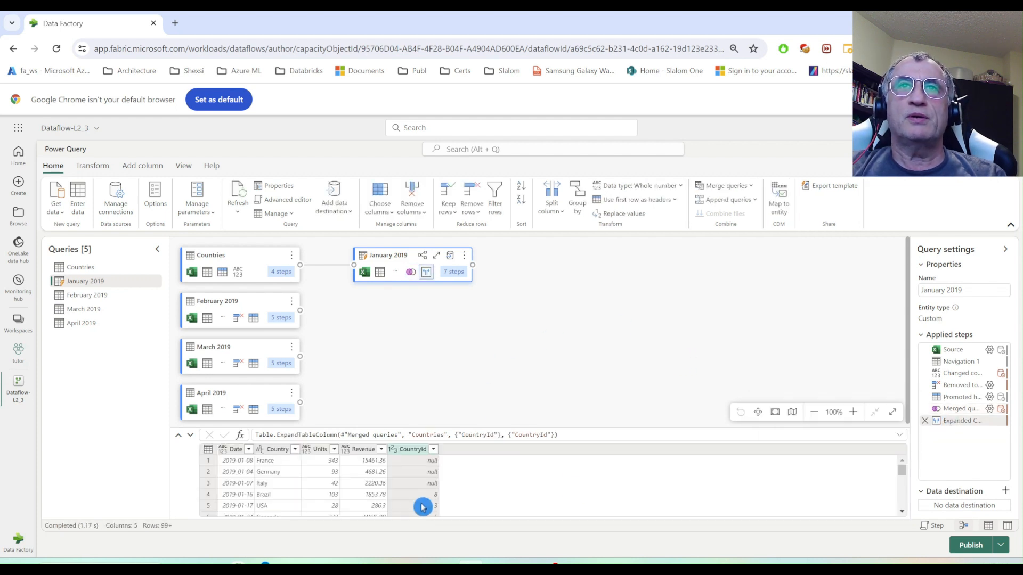
pyautogui.click(901, 512)
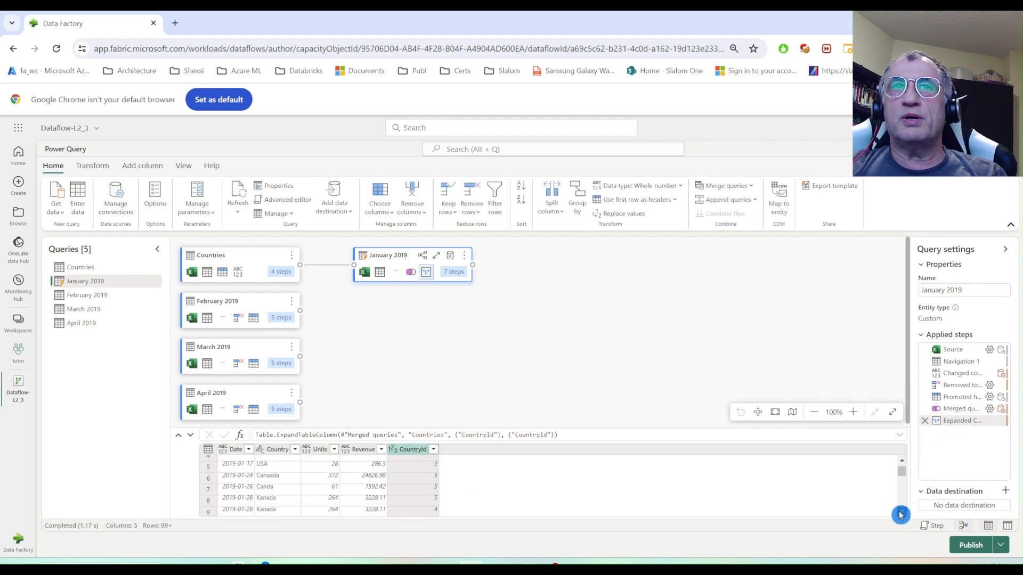
pyautogui.click(900, 514)
pyautogui.click(900, 514)
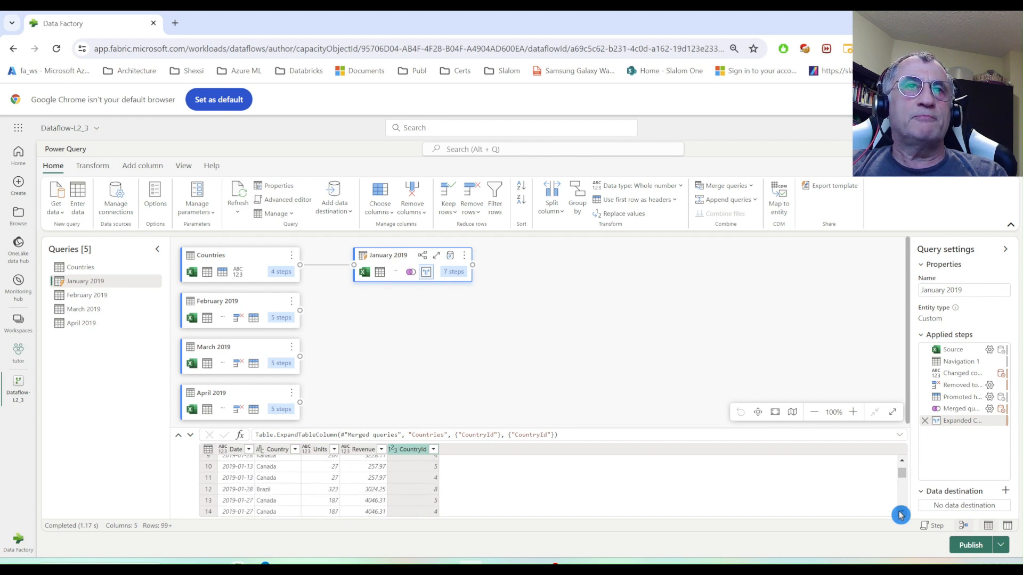
pyautogui.click(900, 514)
pyautogui.click(900, 514)
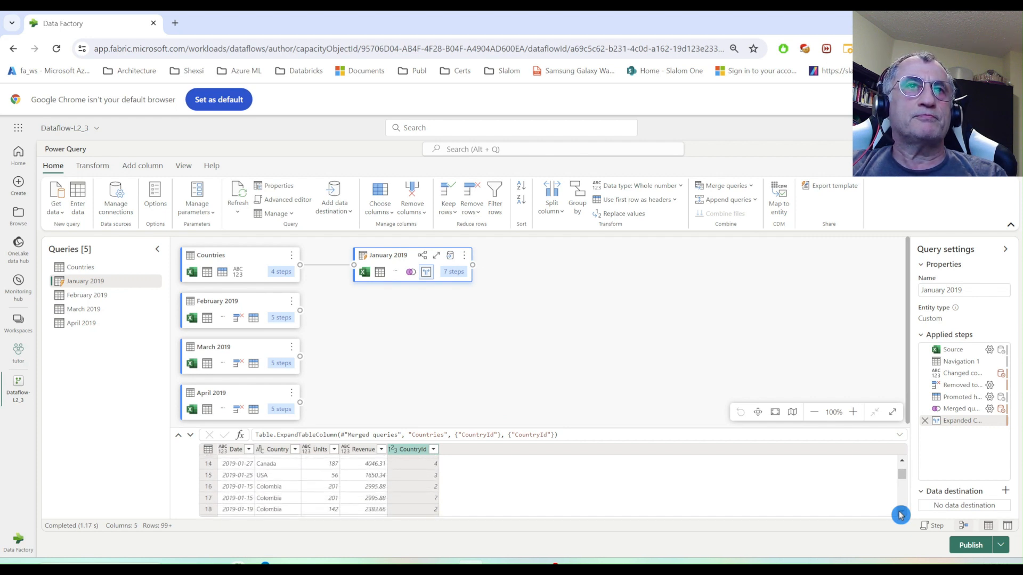
pyautogui.click(900, 514)
pyautogui.click(900, 514)
pyautogui.click(900, 514)
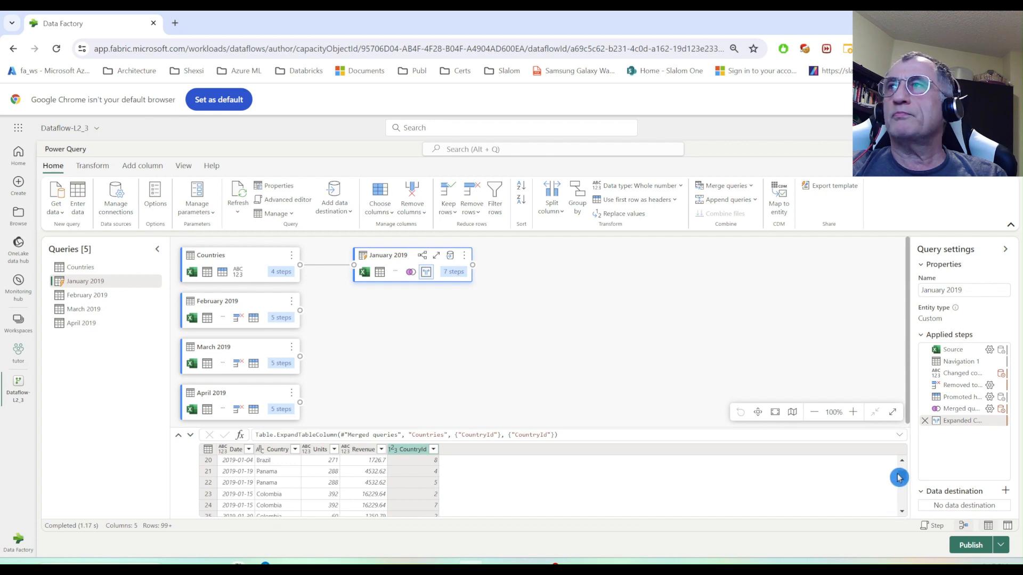
pyautogui.click(902, 461)
pyautogui.click(901, 462)
pyautogui.click(902, 461)
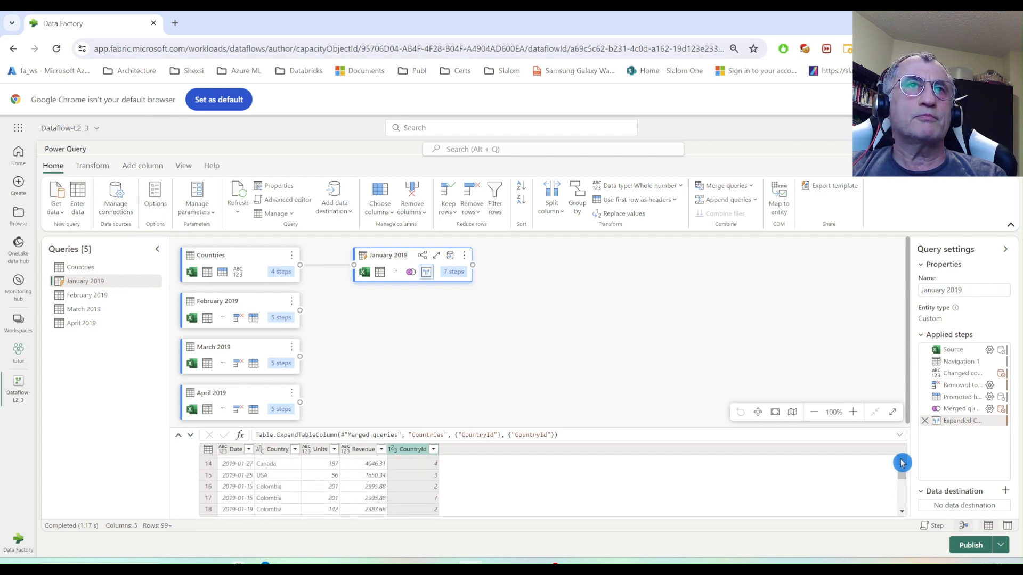
pyautogui.click(902, 461)
pyautogui.click(901, 462)
pyautogui.click(901, 461)
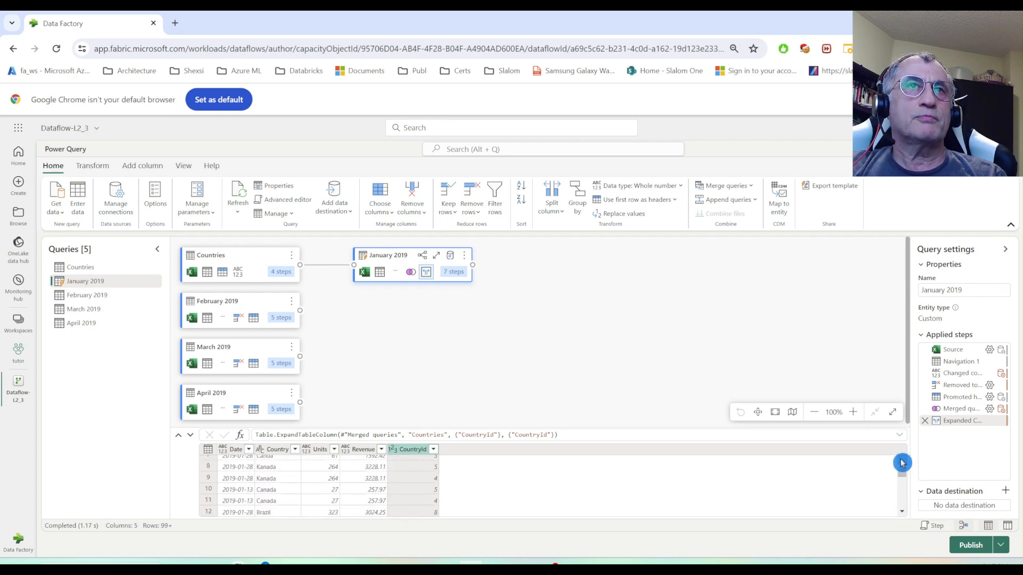
pyautogui.click(902, 461)
pyautogui.click(901, 461)
pyautogui.click(902, 462)
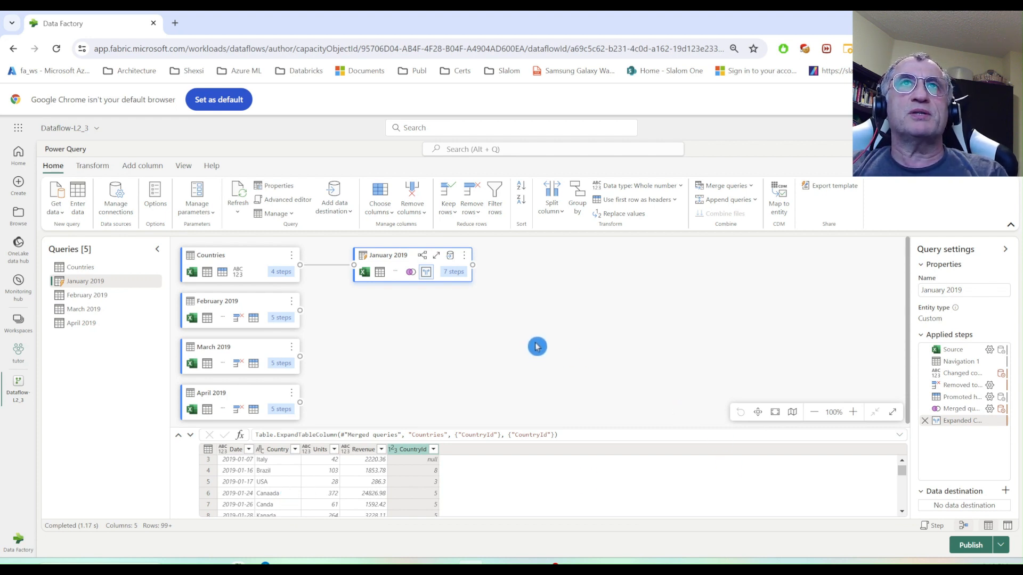
# - Change January 2019's merge with Countries to an inner join, keeping fuzzy matching, and review the expanded rows
pyautogui.click(974, 410)
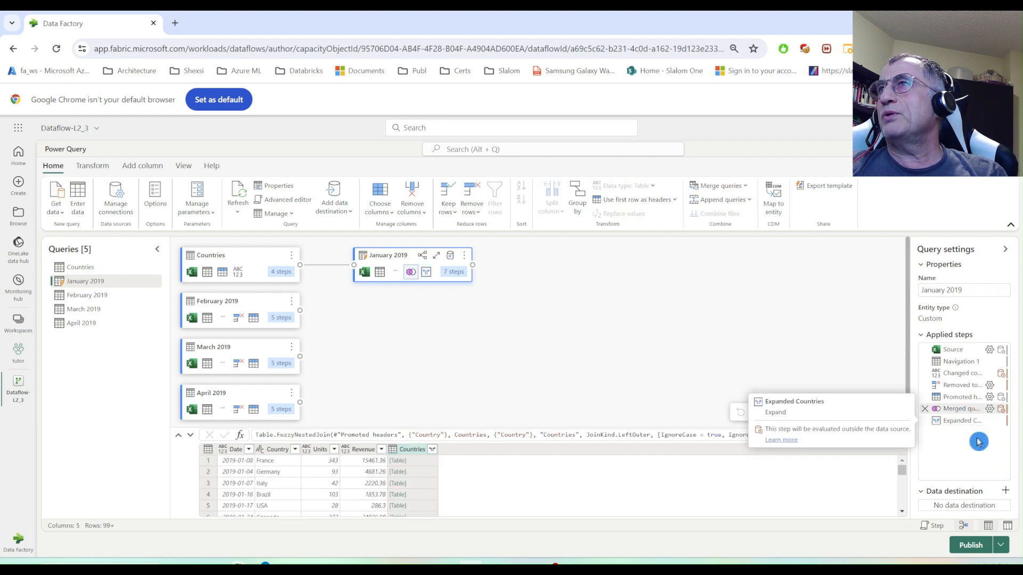
pyautogui.click(989, 409)
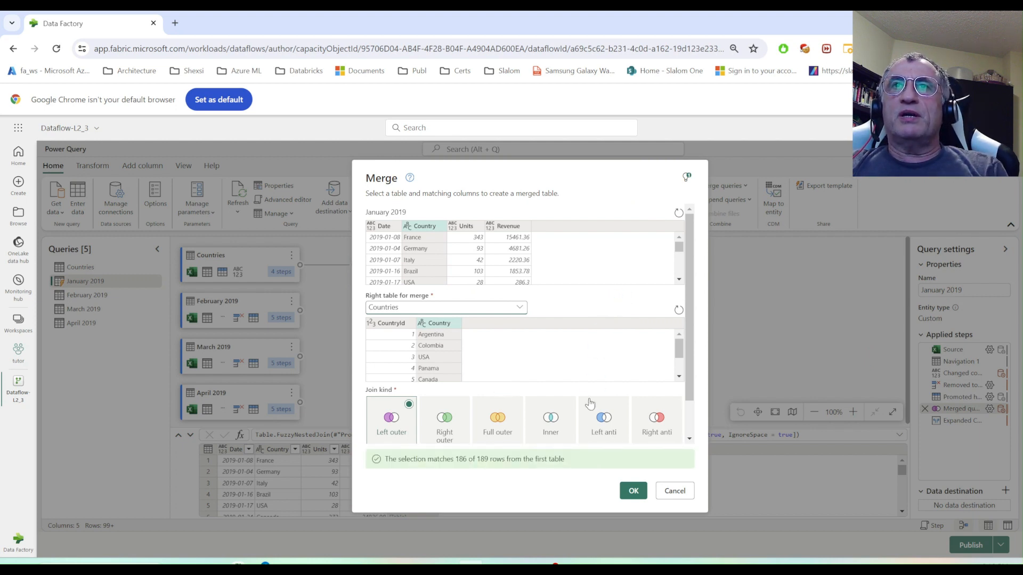
pyautogui.click(547, 426)
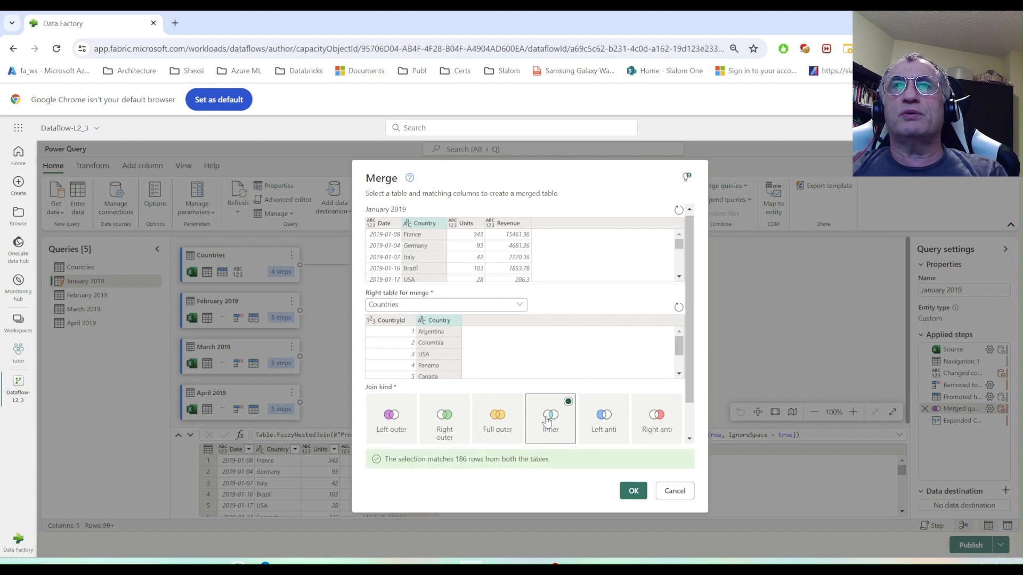
pyautogui.moveTo(693, 383); pyautogui.dragTo(698, 431)
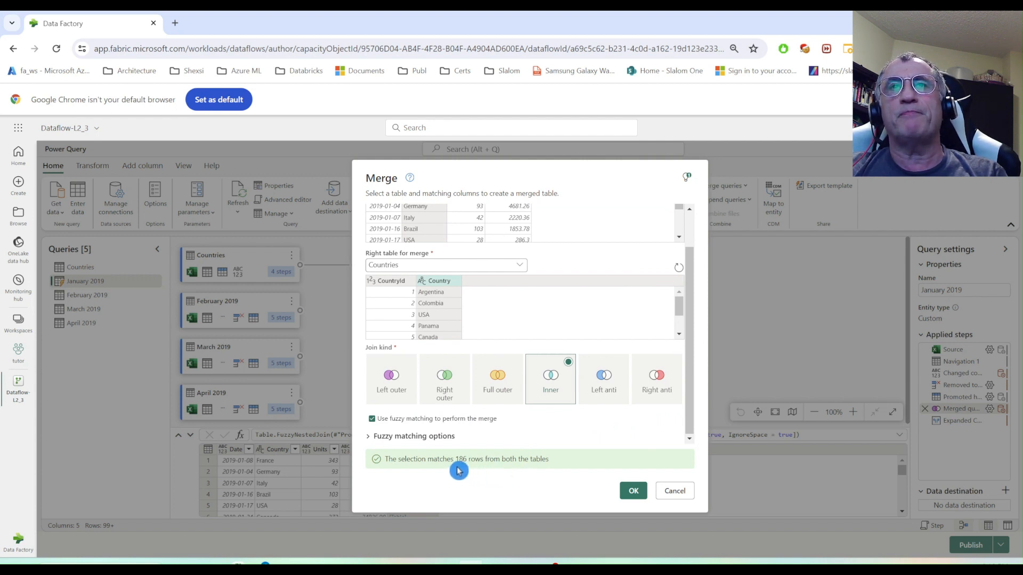
pyautogui.click(634, 488)
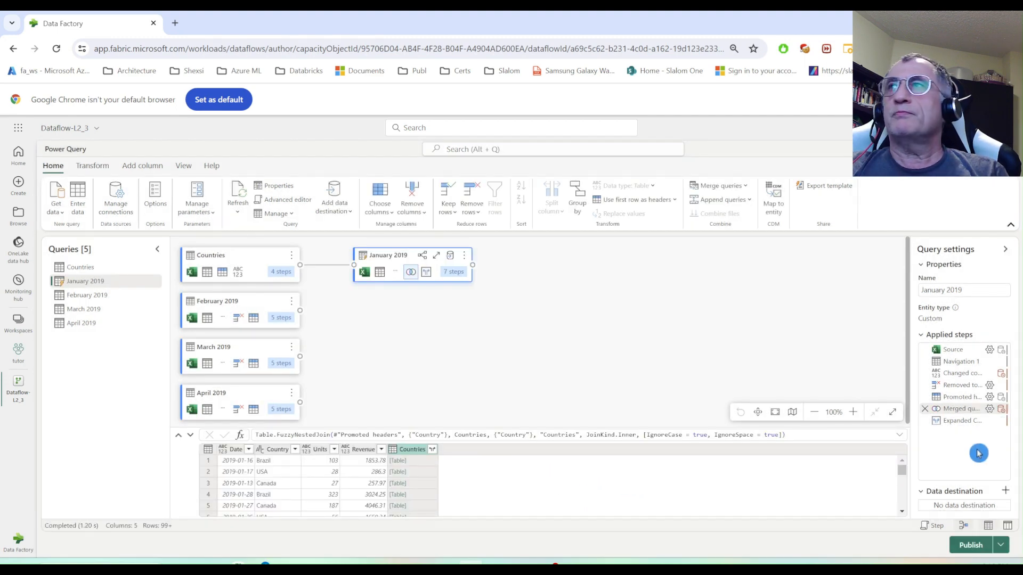
pyautogui.click(940, 424)
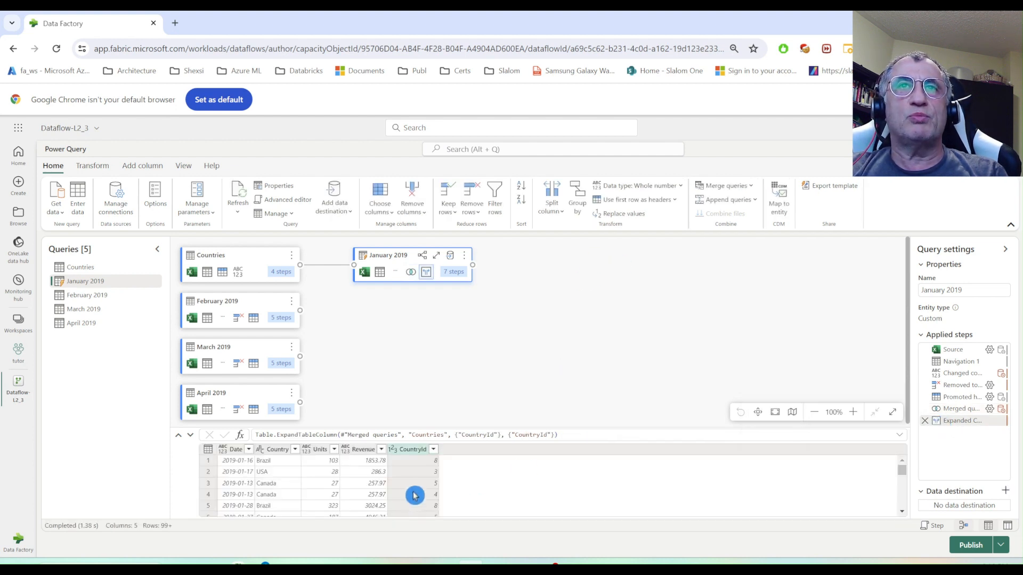
pyautogui.scroll(-5, 411, 487)
pyautogui.scroll(5, 412, 487)
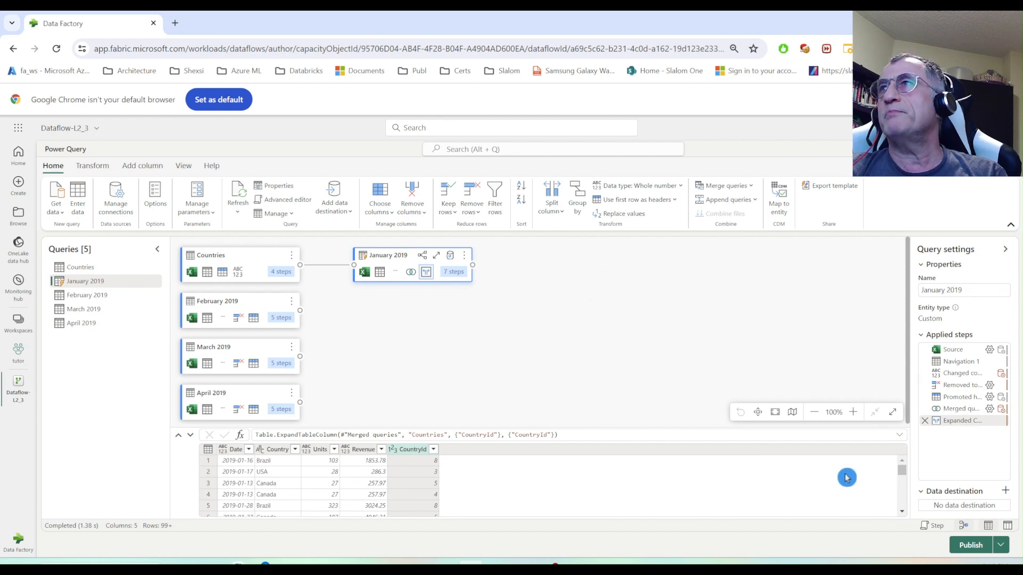
# - Change January 2019's merge with Countries to a left anti join and view the expanded result
pyautogui.click(978, 409)
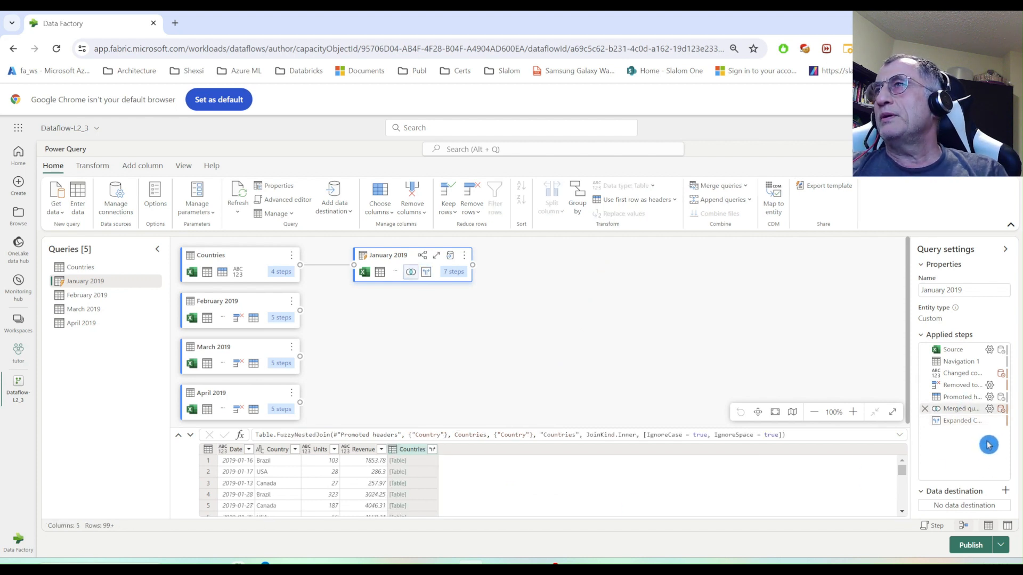
pyautogui.click(989, 409)
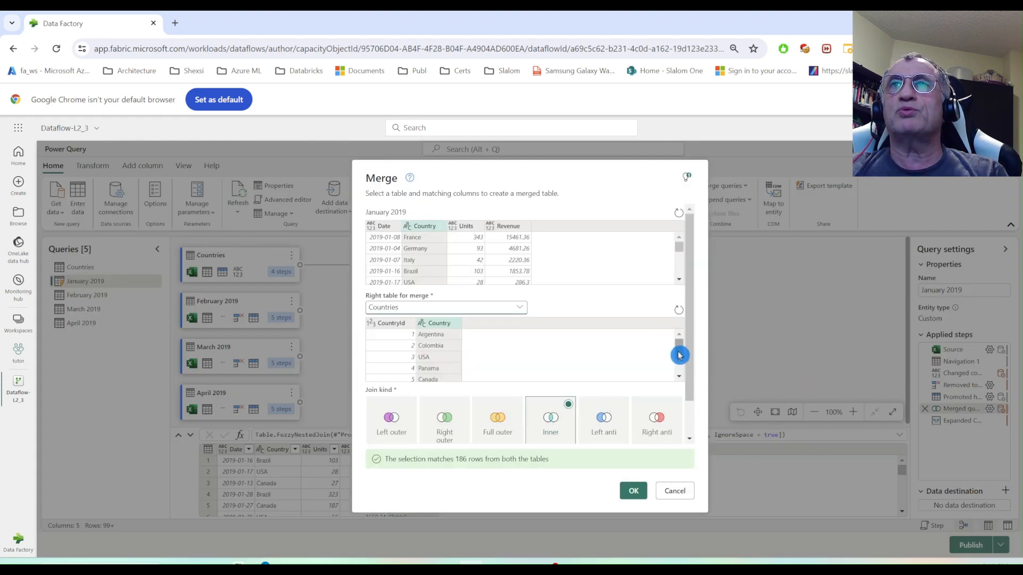
pyautogui.moveTo(690, 381); pyautogui.dragTo(694, 426)
pyautogui.click(603, 377)
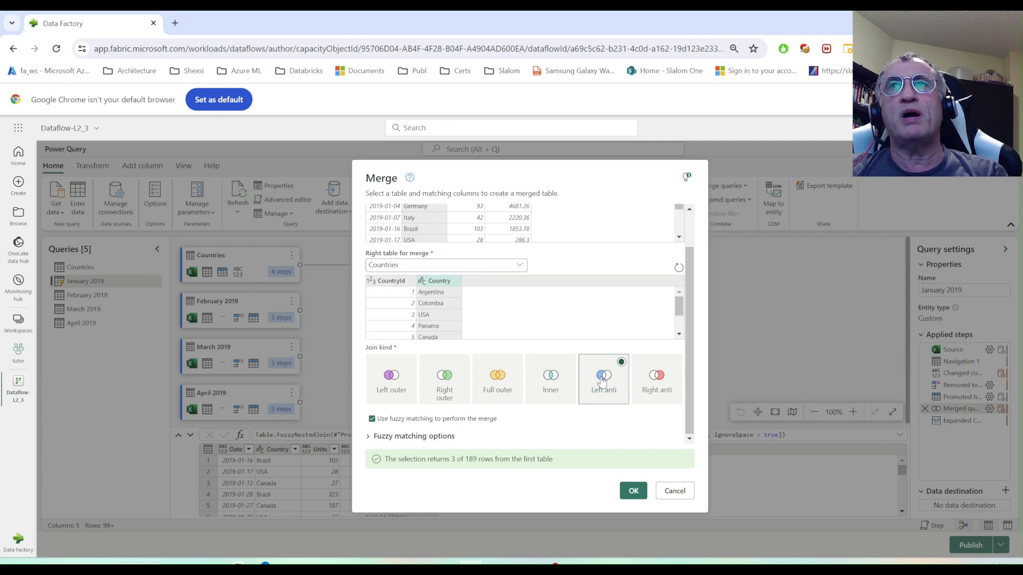
pyautogui.click(633, 490)
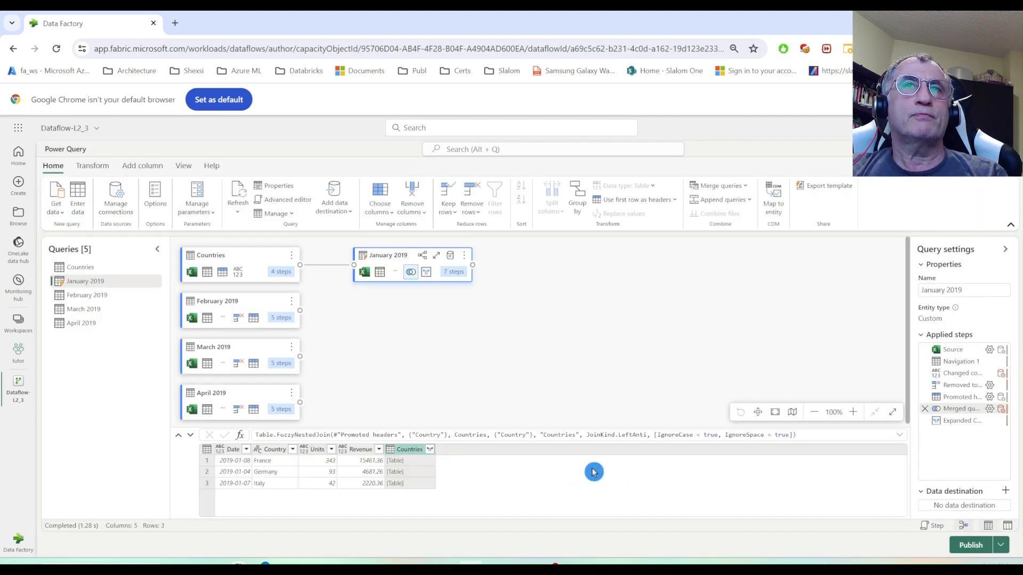
pyautogui.click(957, 422)
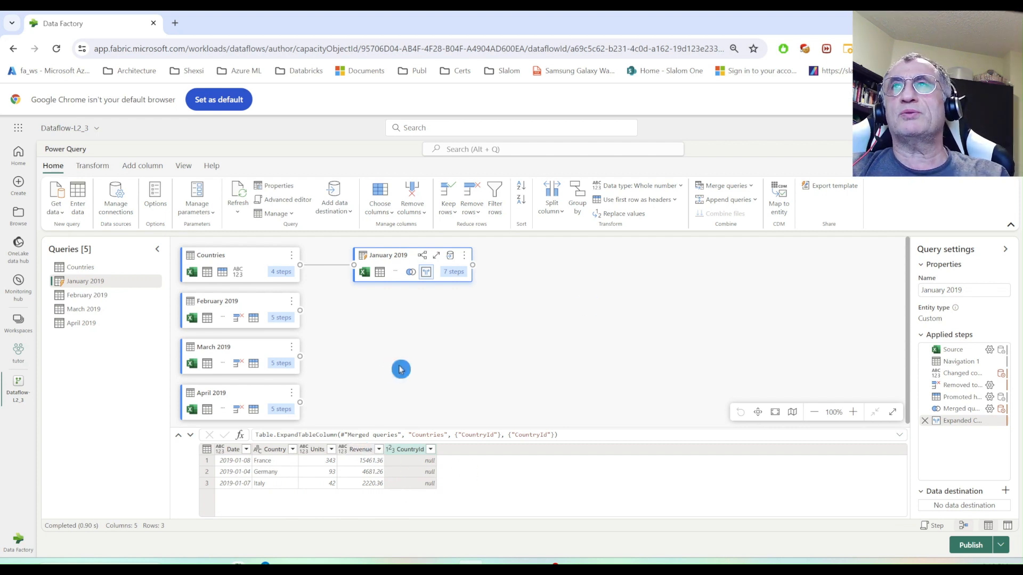
# - Delete the expand and merge steps from January 2019, leaving the promoted headers as its last applied step
pyautogui.click(752, 186)
pyautogui.click(625, 342)
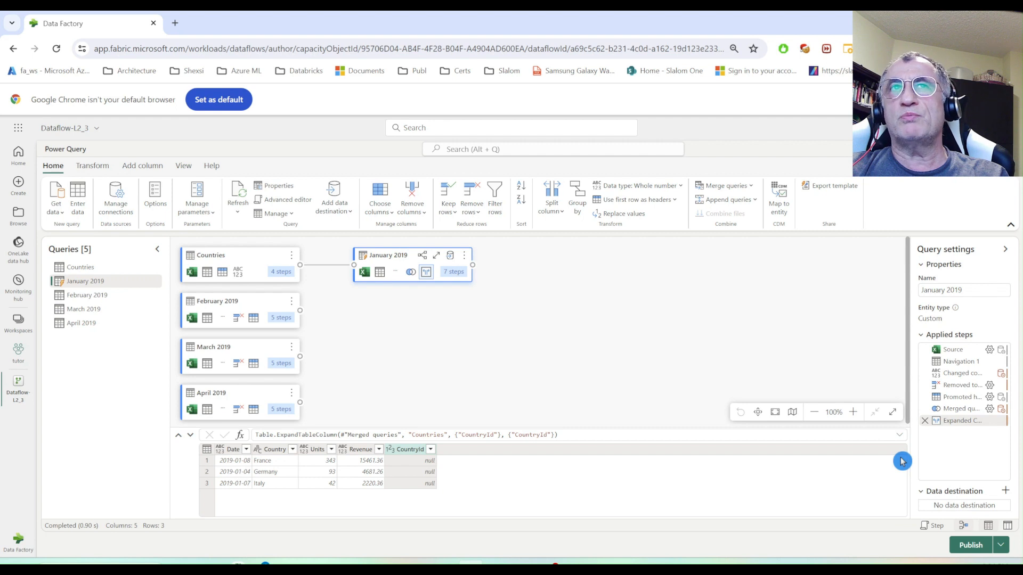
pyautogui.click(924, 419)
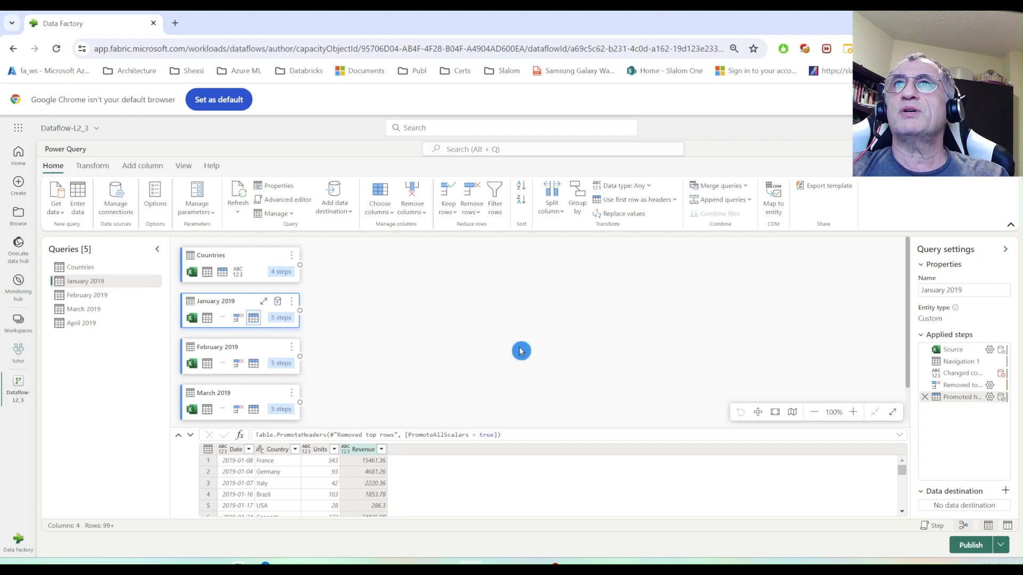
# - Merge January 2019 with Countries as a new query, matching on the Country columns with a left outer join
pyautogui.click(746, 190)
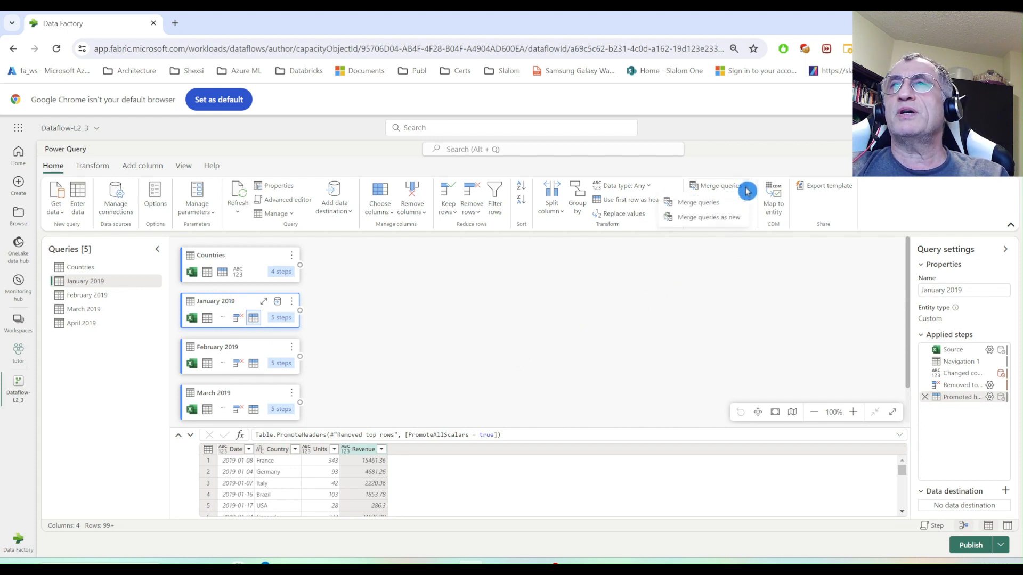
pyautogui.click(737, 219)
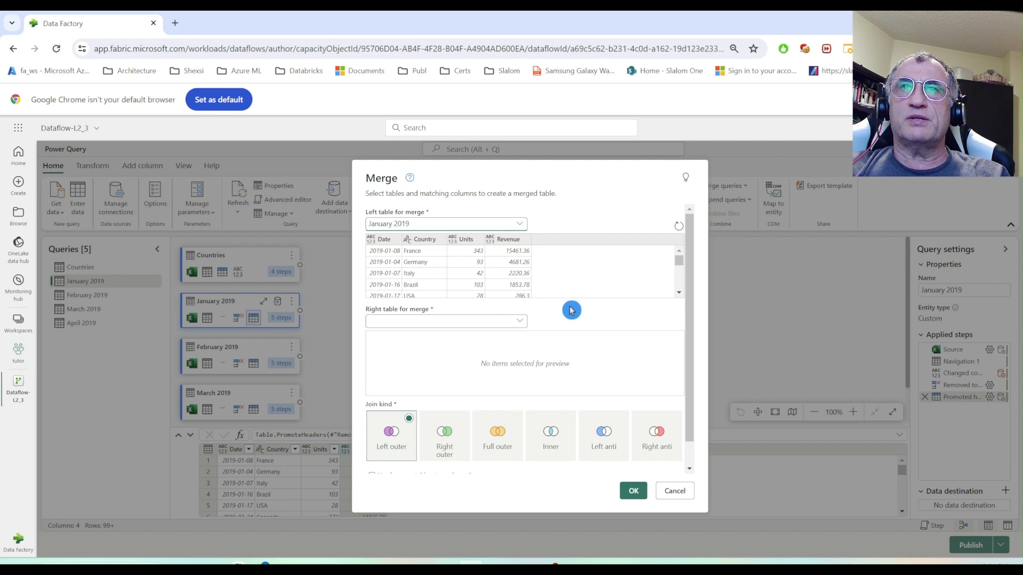
pyautogui.click(519, 321)
pyautogui.click(415, 335)
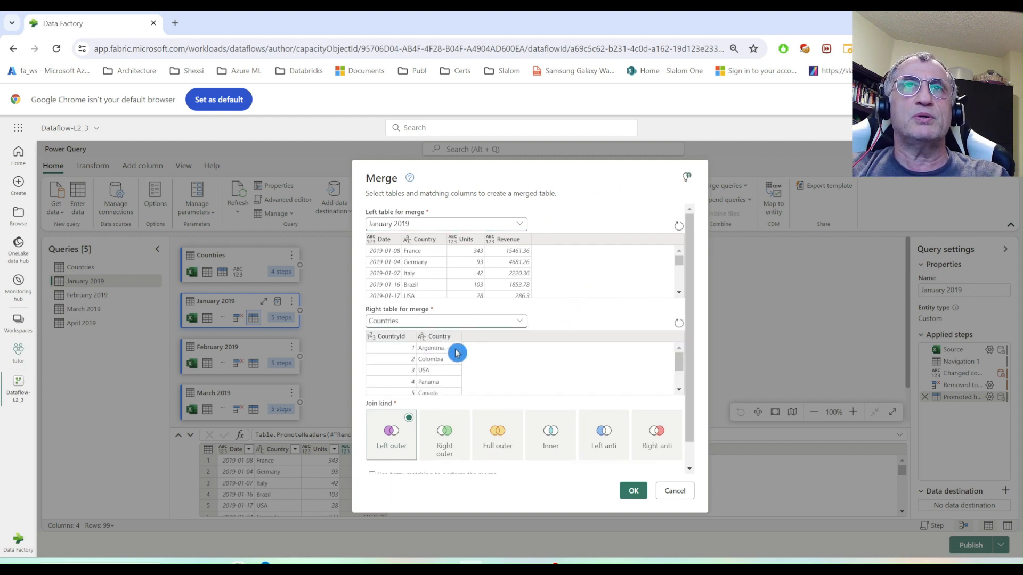
pyautogui.click(439, 336)
pyautogui.click(426, 239)
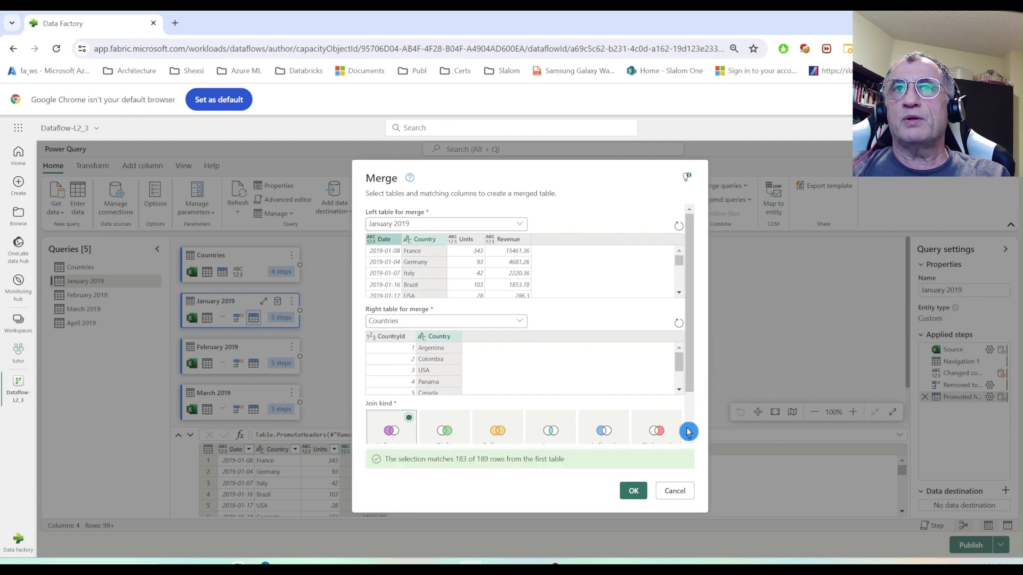
pyautogui.scroll(-1, 690, 423)
pyautogui.scroll(-1, 691, 423)
pyautogui.click(633, 491)
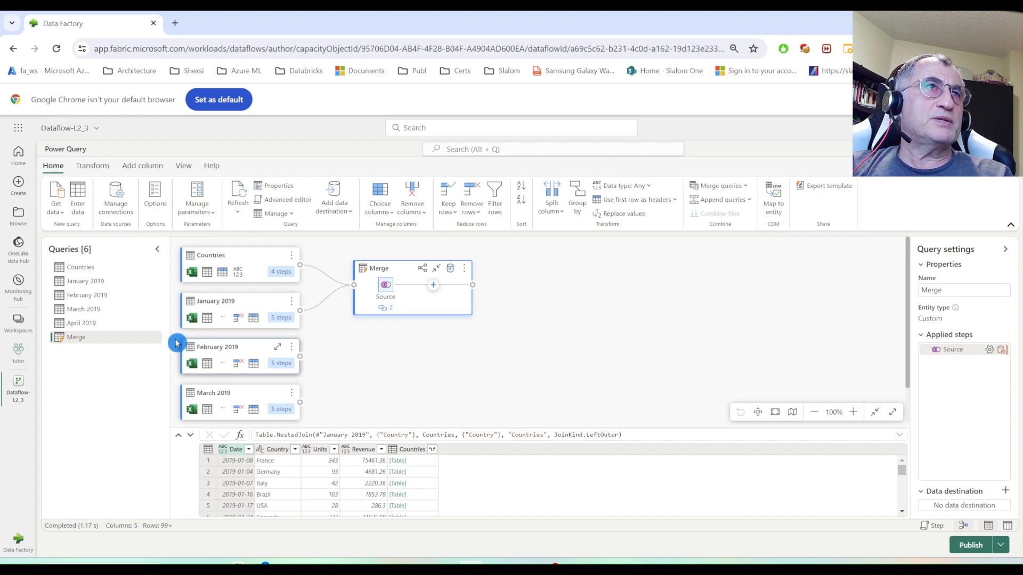
# - Rename the new merge query as MergeJan2019
pyautogui.click(96, 285)
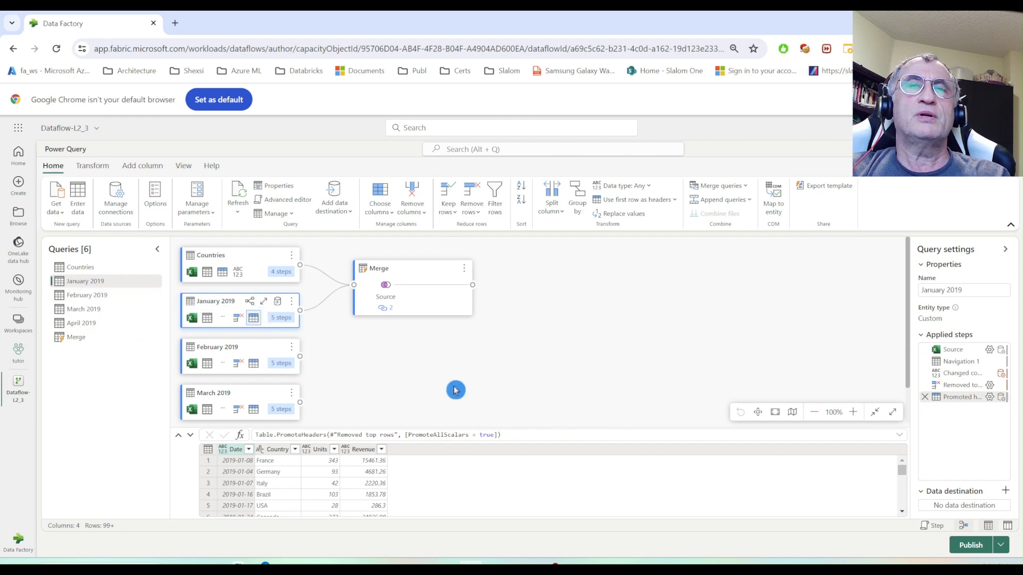
pyautogui.click(69, 341)
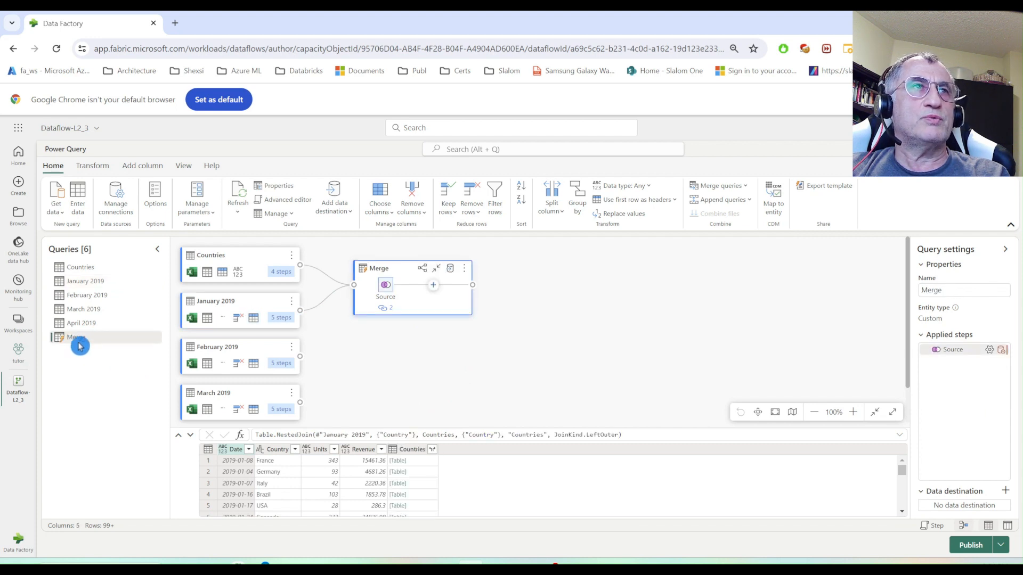
pyautogui.click(954, 290)
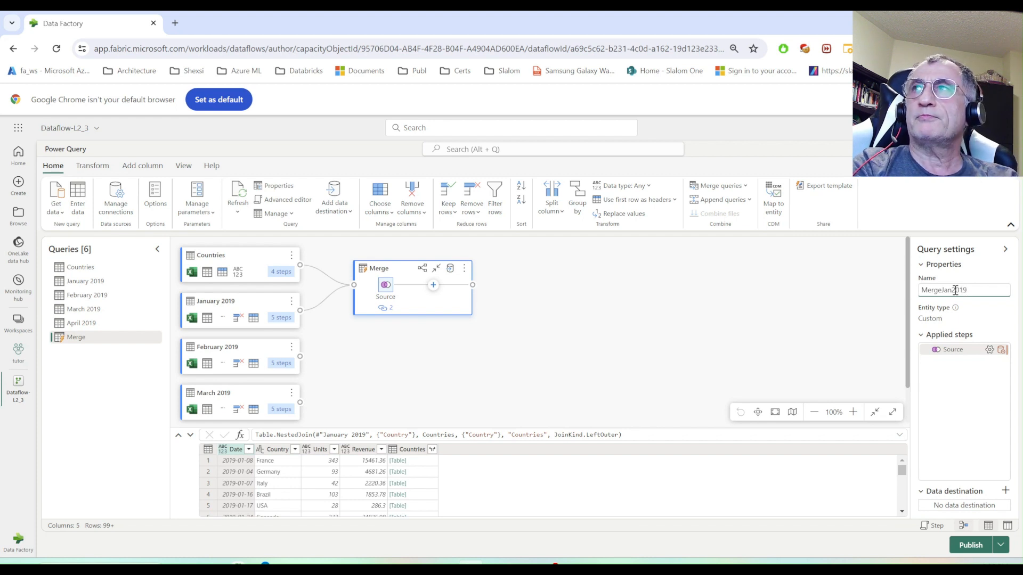
pyautogui.click(954, 290)
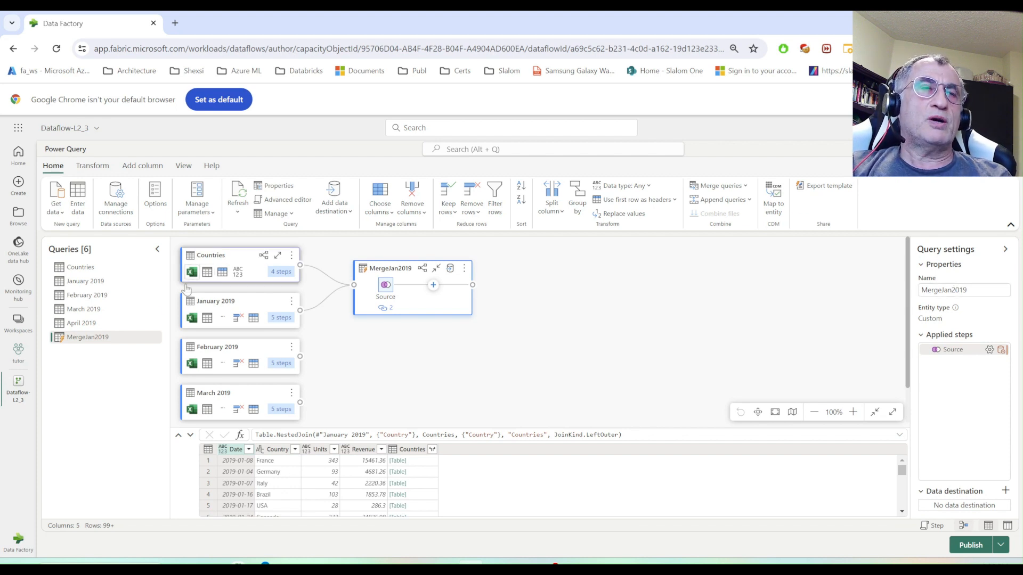
# - Start appending queries as a new query from January 2019, using the option for three or more tables
pyautogui.click(122, 337)
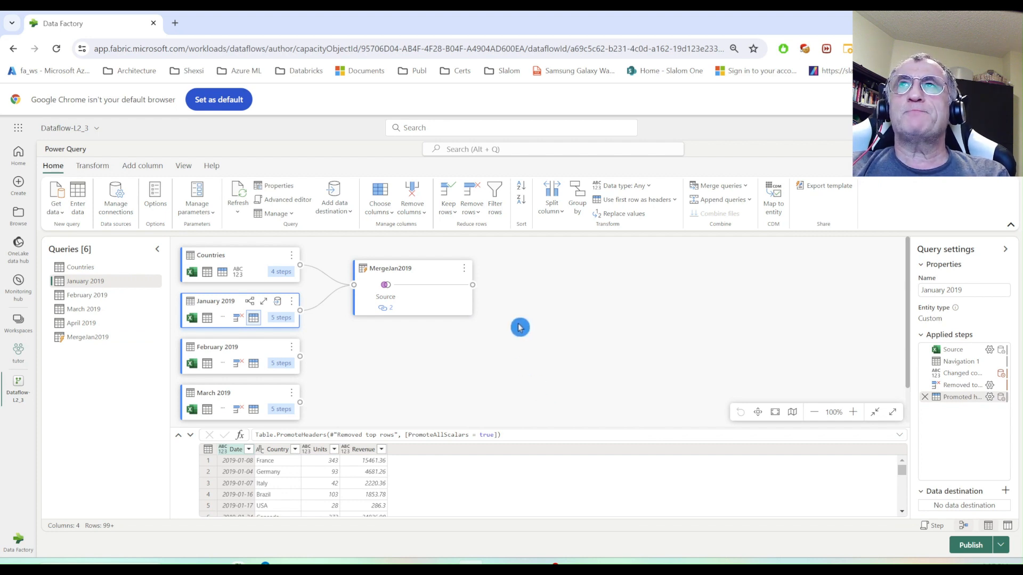
pyautogui.click(751, 201)
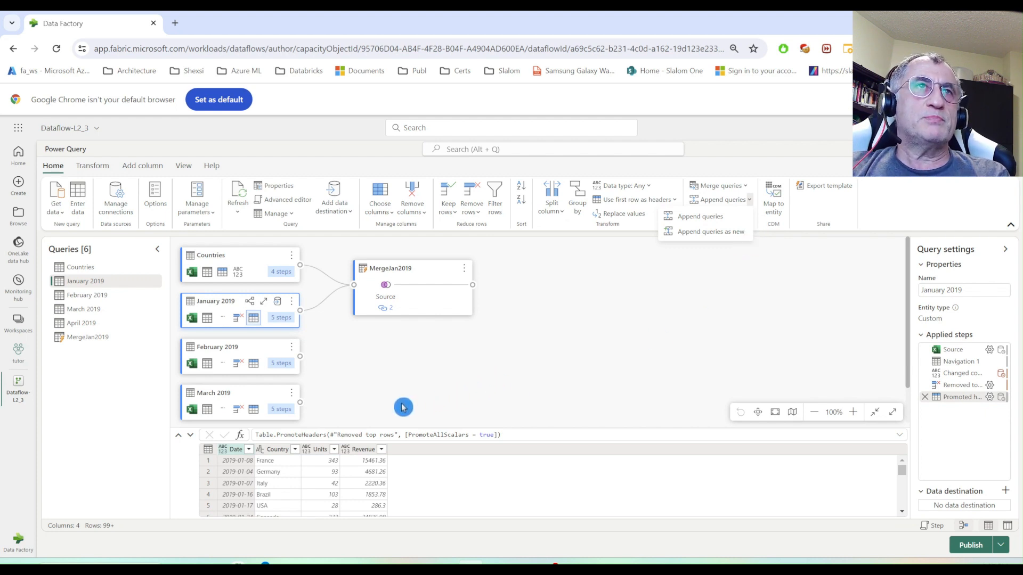
pyautogui.click(373, 383)
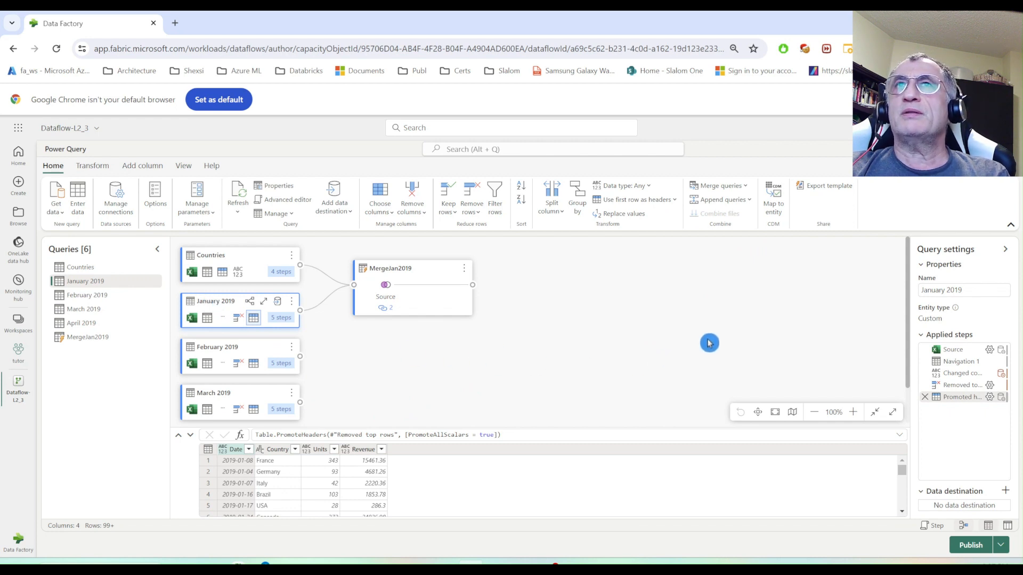
pyautogui.click(750, 201)
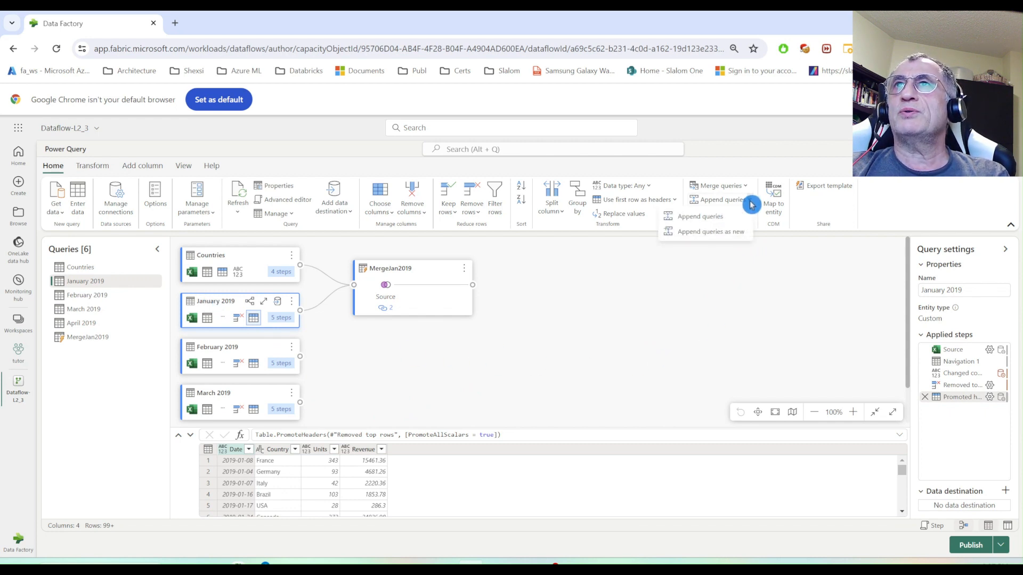
pyautogui.click(709, 239)
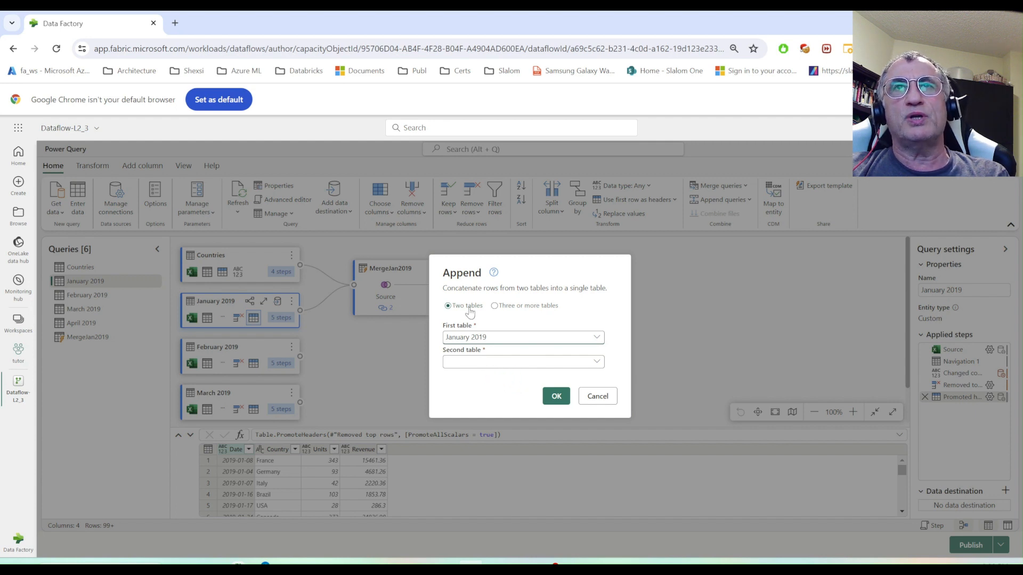
pyautogui.click(494, 307)
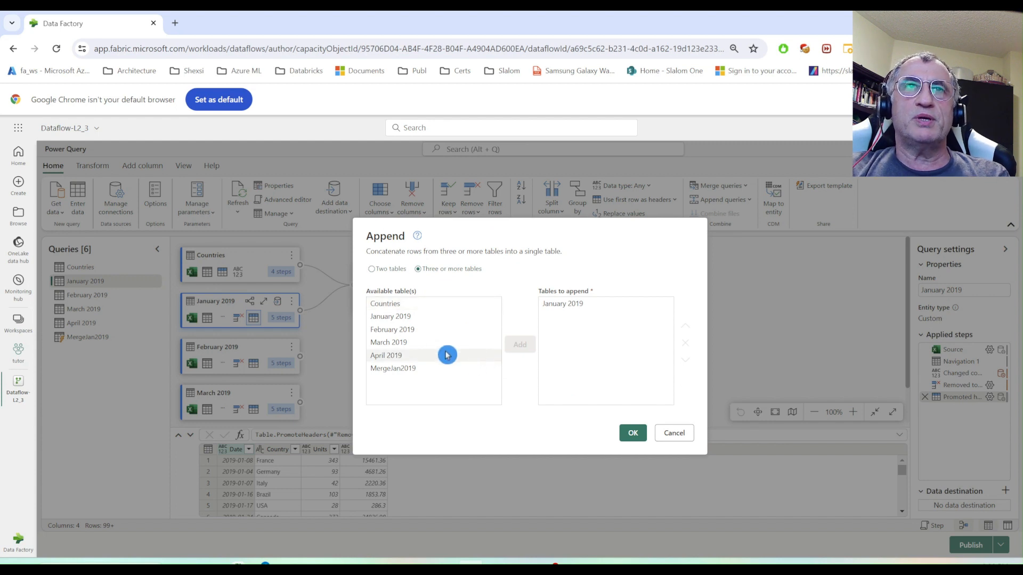
# - Add February 2019, March 2019 and April 2019 after January 2019 in the tables to append and create the combined query
pyautogui.click(407, 332)
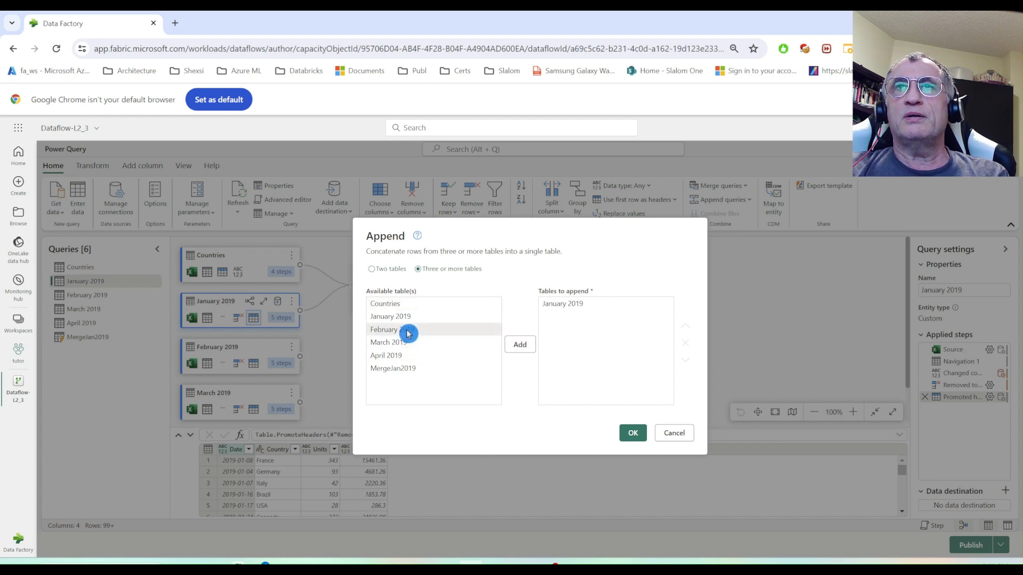
pyautogui.click(519, 345)
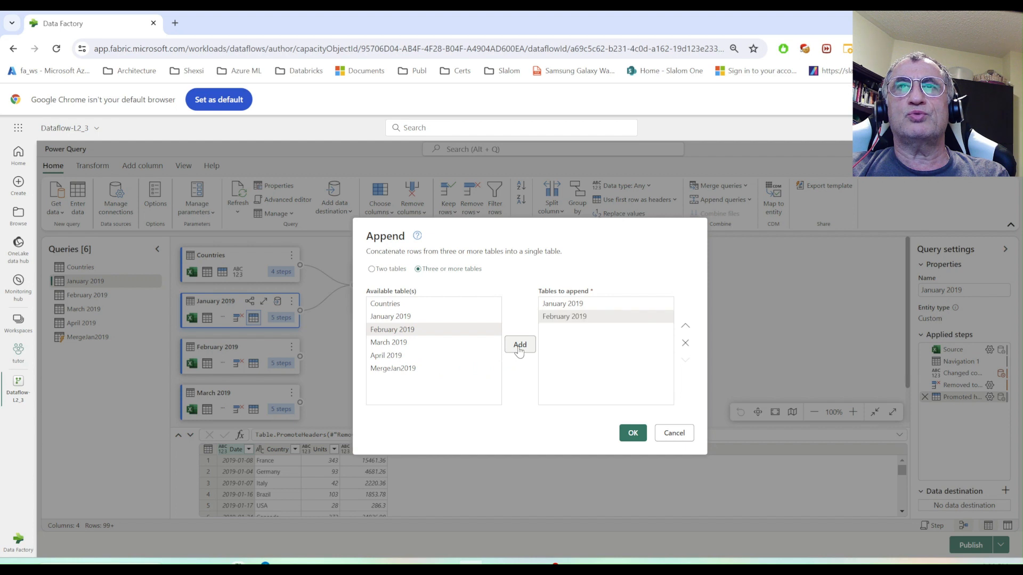
pyautogui.click(397, 345)
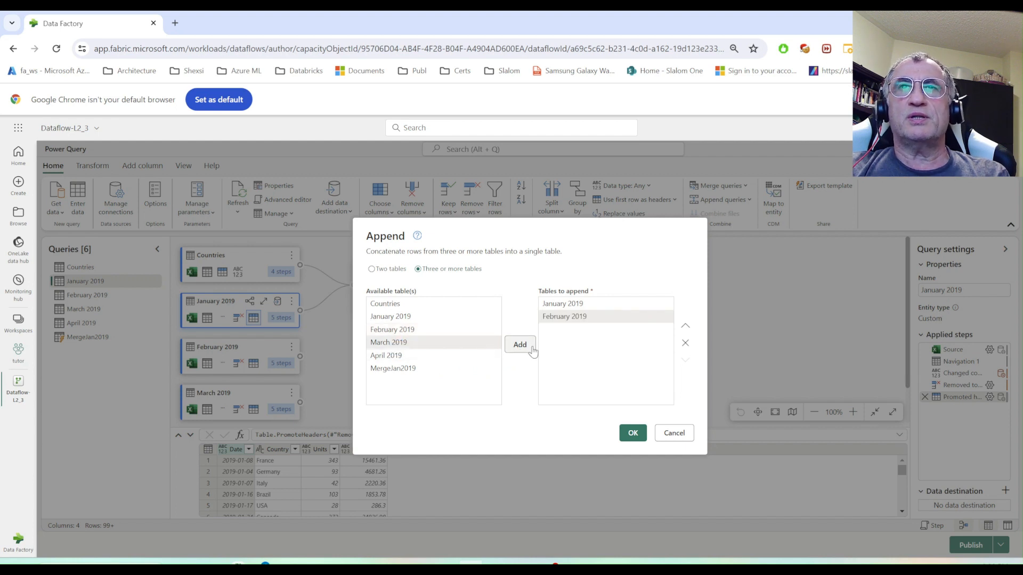
pyautogui.click(520, 346)
pyautogui.click(392, 355)
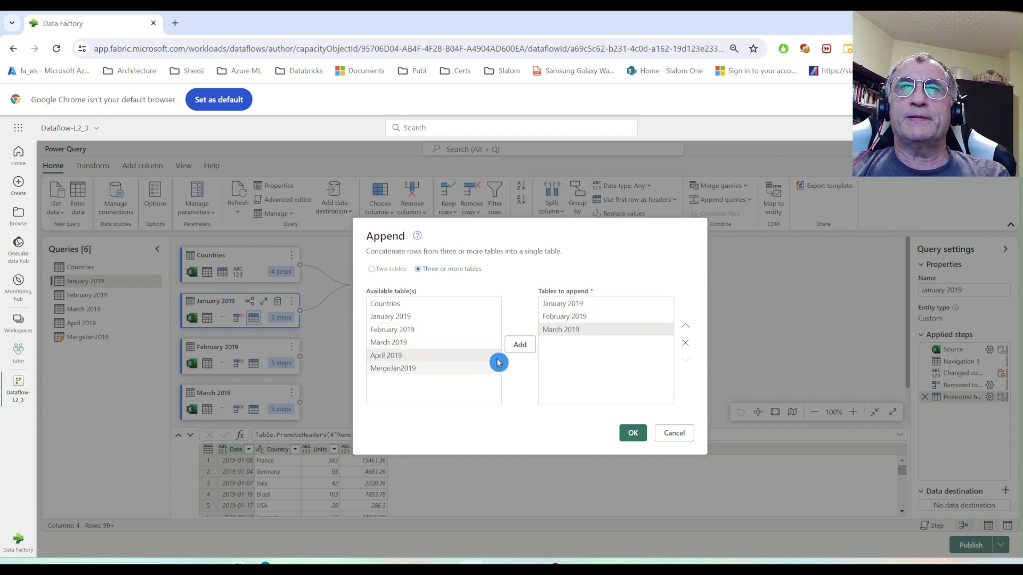
pyautogui.click(519, 344)
pyautogui.click(405, 370)
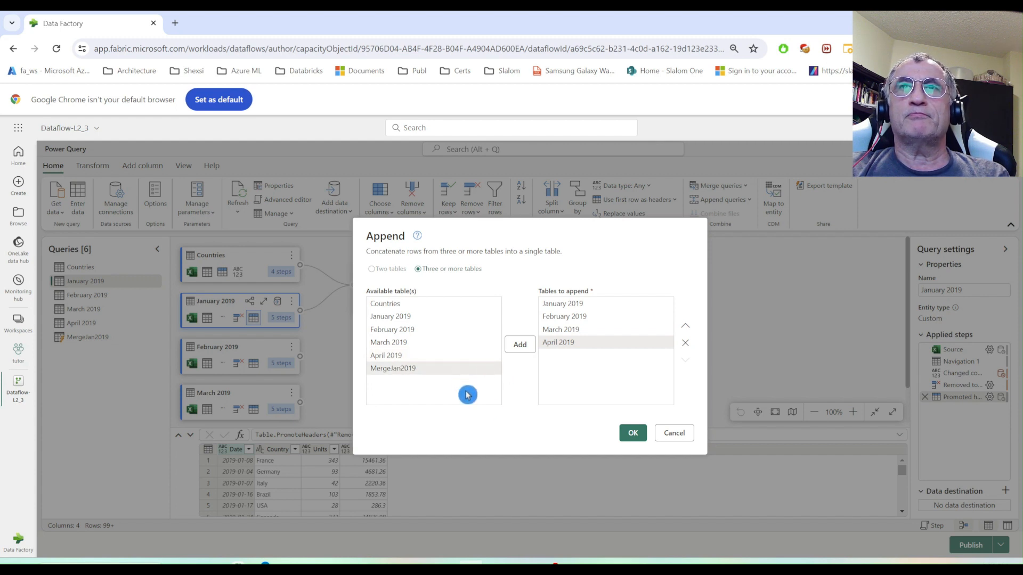
pyautogui.click(631, 433)
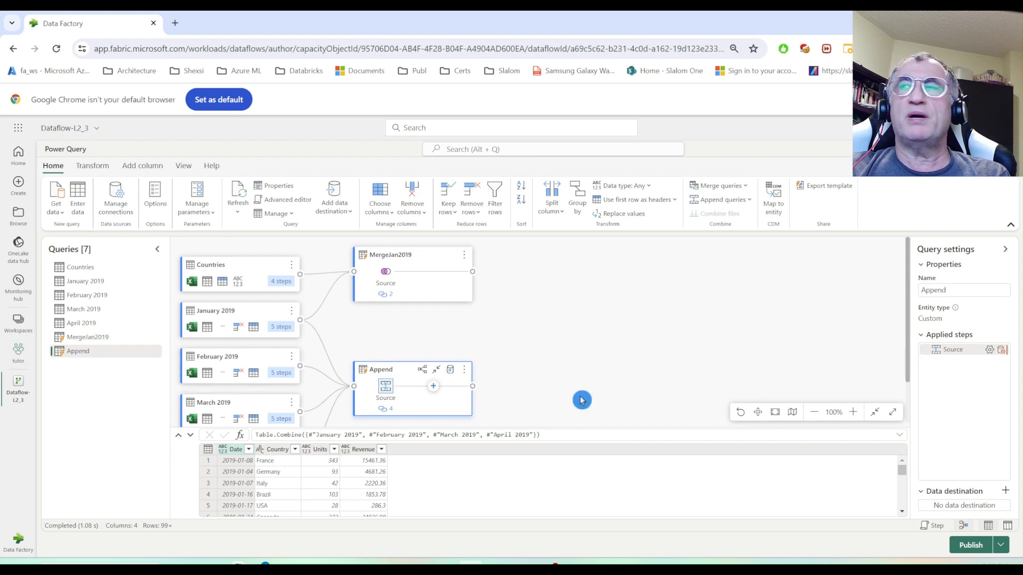
# - Rename the appended query as AllSales
pyautogui.doubleClick(966, 290)
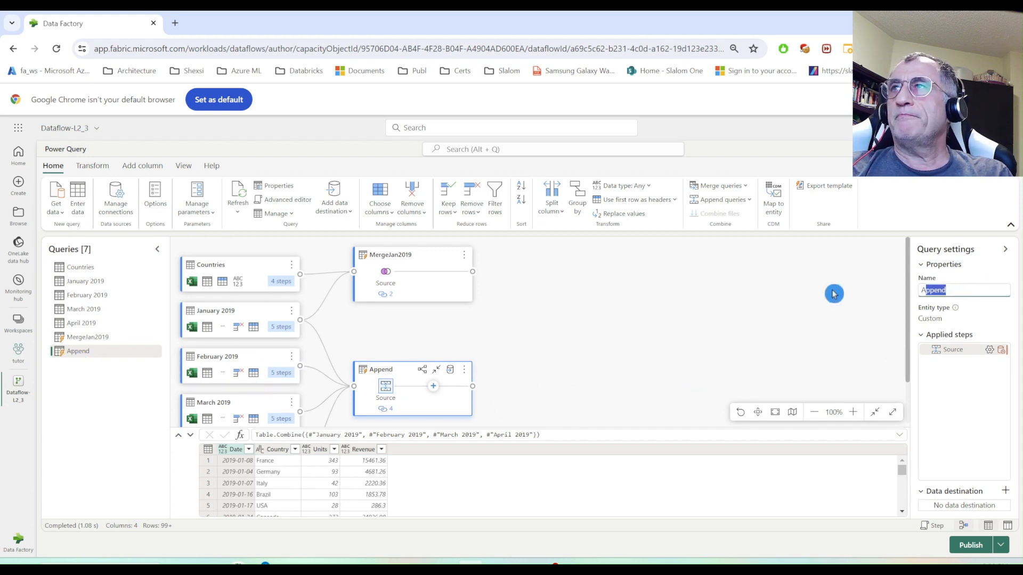
pyautogui.write('AllSales')
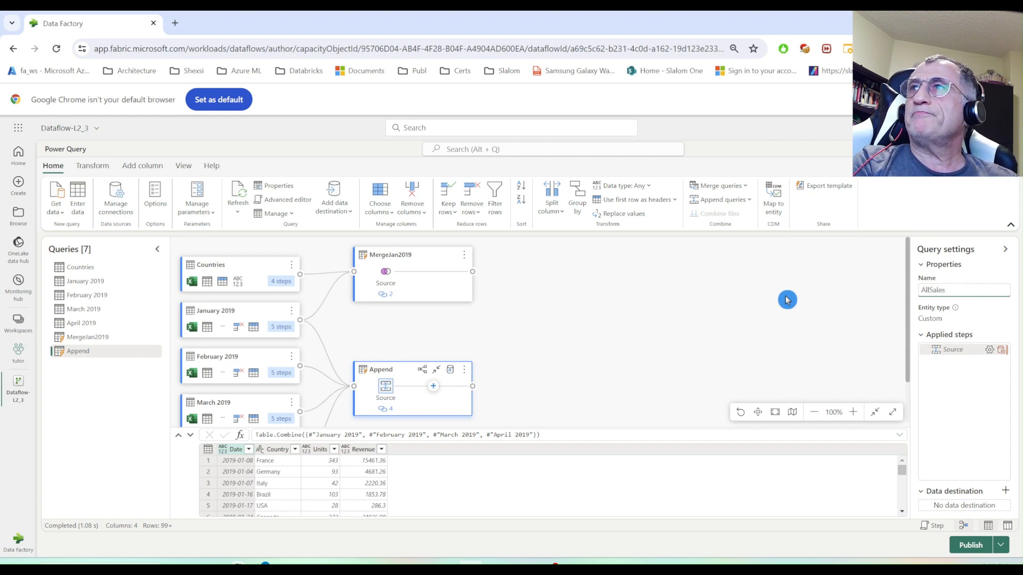
pyautogui.click(787, 299)
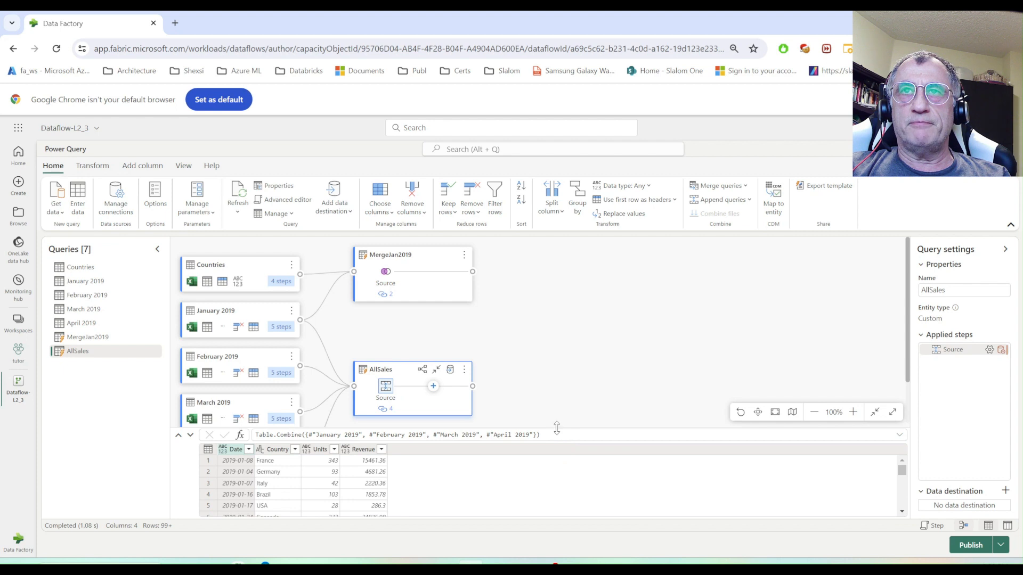
# - Examine the dates in the combined AllSales rows and the query's links to the monthly sheets in the diagram
pyautogui.moveTo(557, 427); pyautogui.dragTo(559, 299)
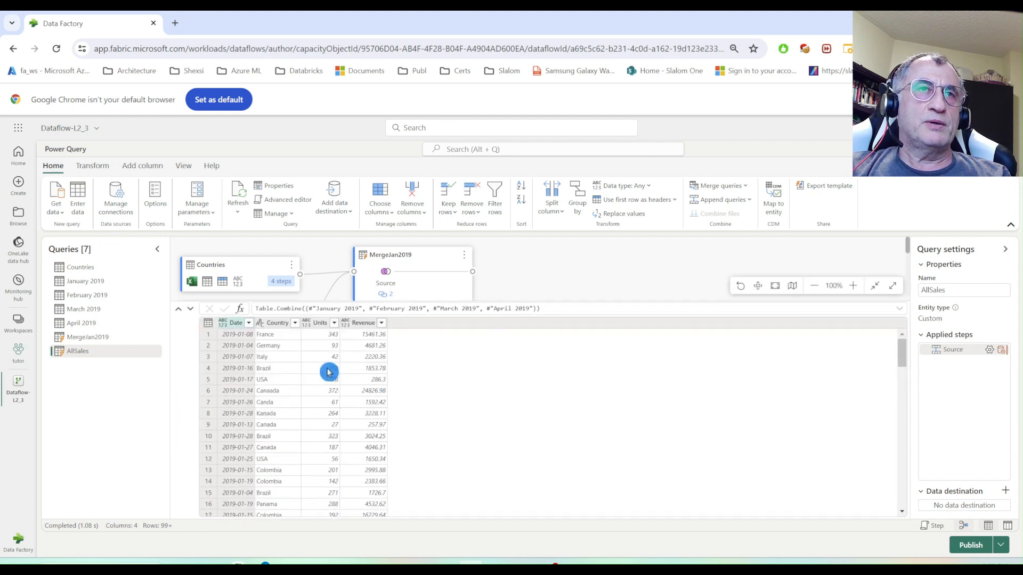
pyautogui.click(248, 369)
pyautogui.scroll(-7, 288, 414)
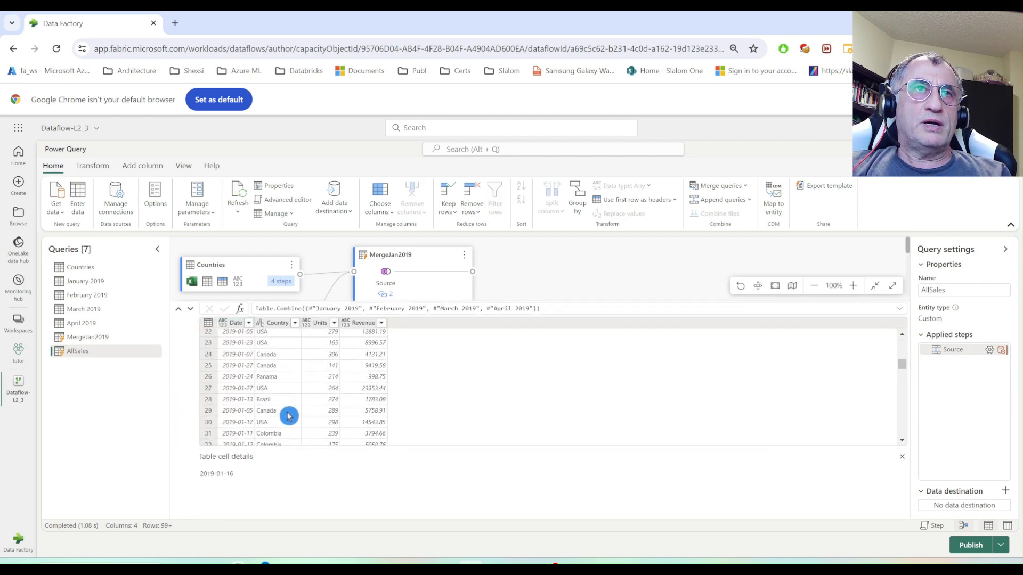
pyautogui.scroll(-20, 288, 416)
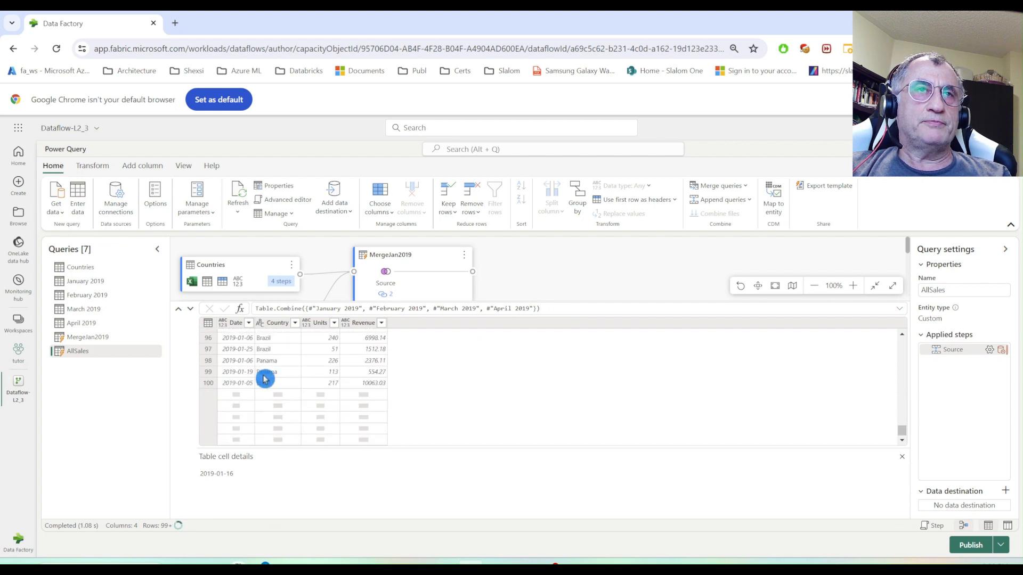
pyautogui.scroll(-20, 272, 399)
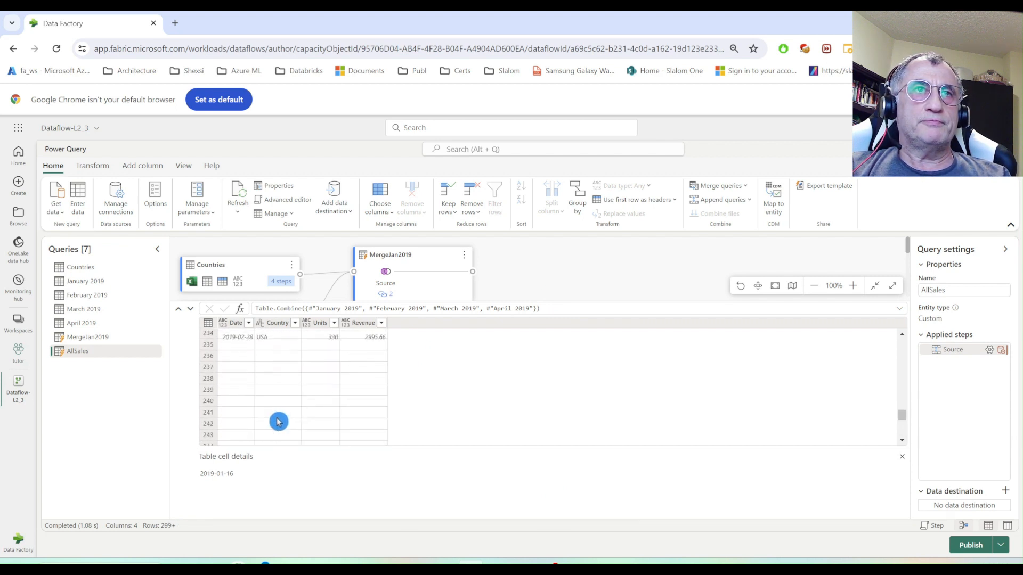
pyautogui.scroll(-20, 261, 408)
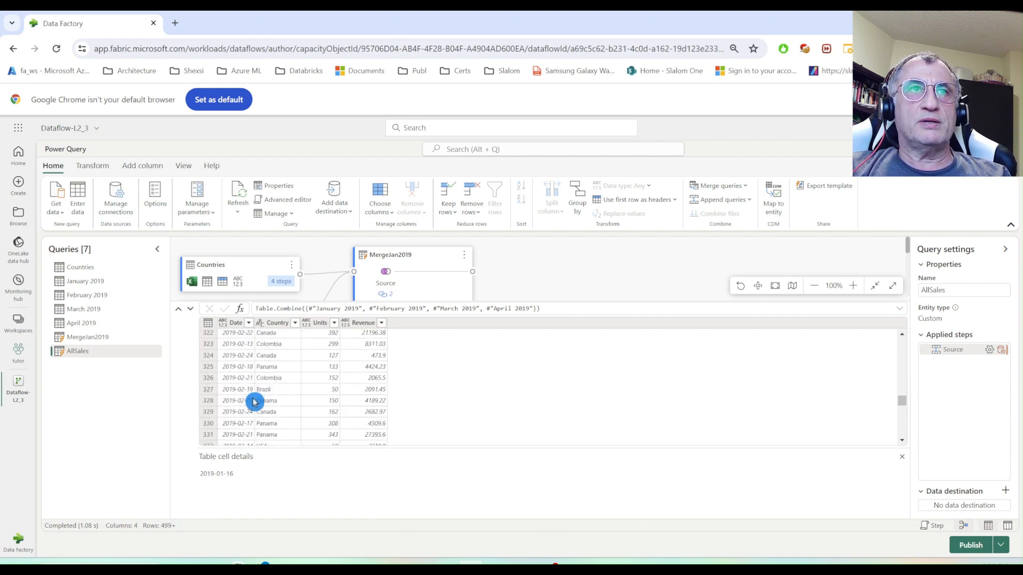
pyautogui.scroll(-10, 254, 402)
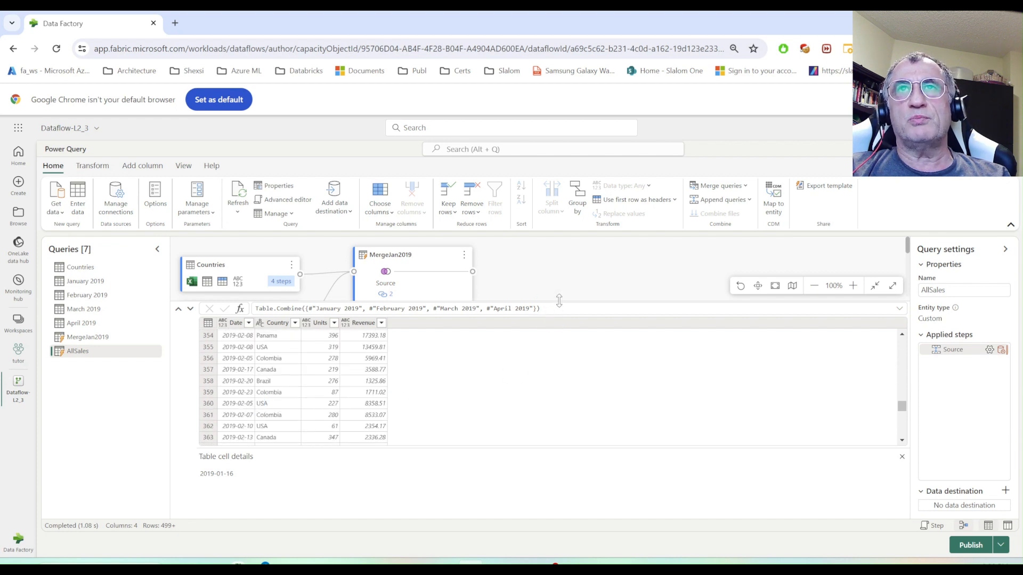
pyautogui.moveTo(561, 301); pyautogui.dragTo(565, 446)
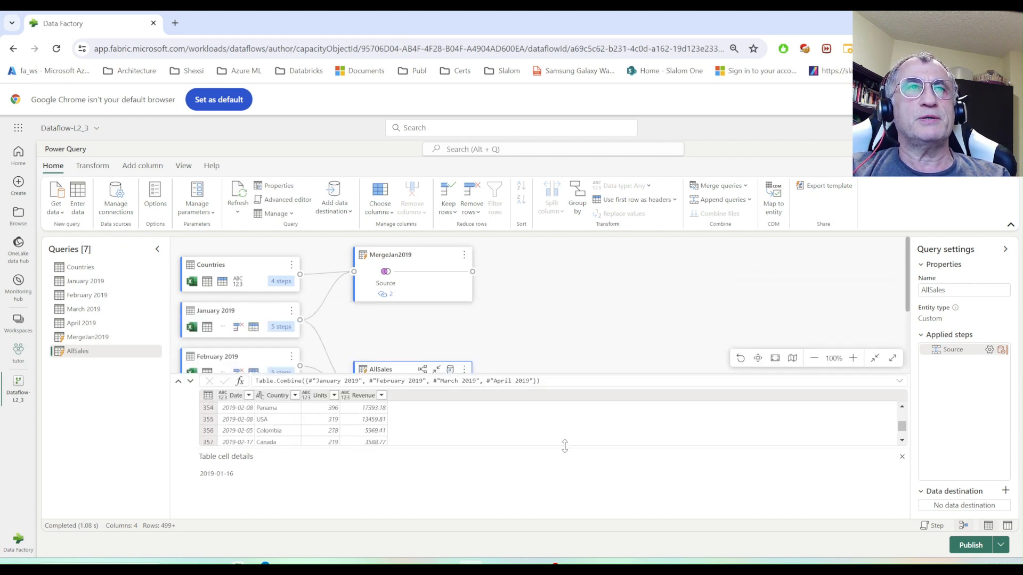
pyautogui.click(579, 346)
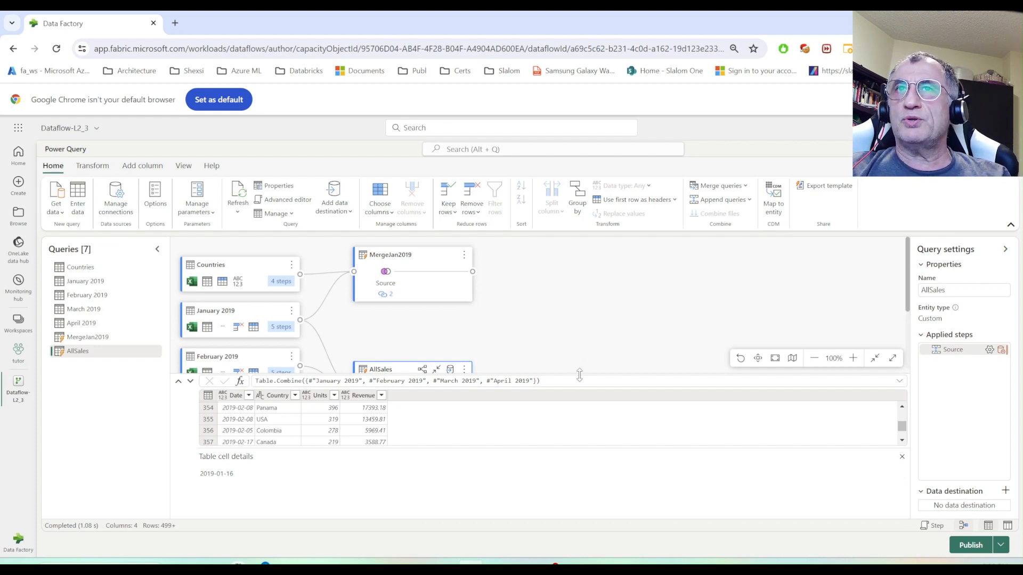
pyautogui.moveTo(580, 389); pyautogui.dragTo(585, 392)
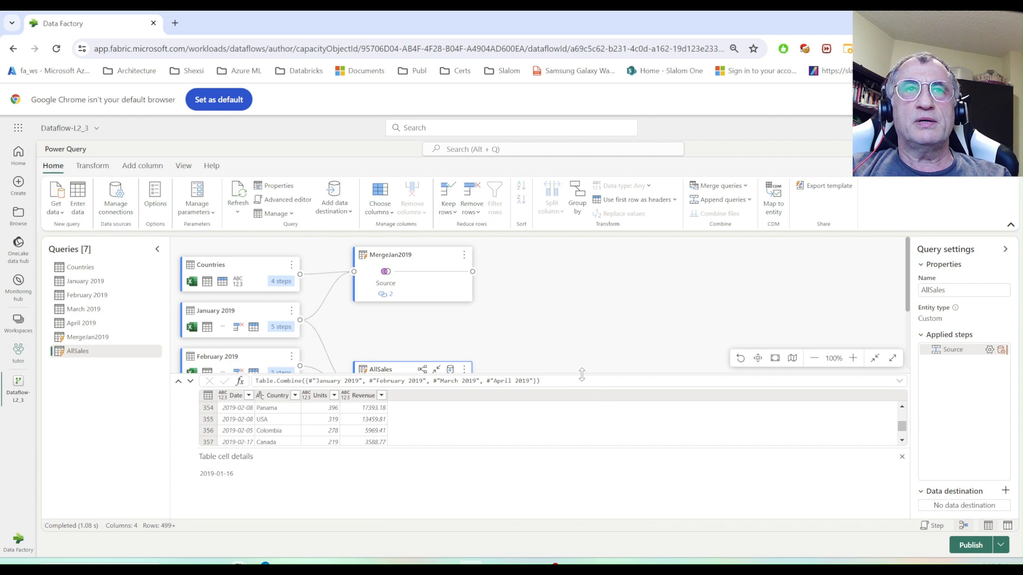
pyautogui.scroll(-2, 579, 333)
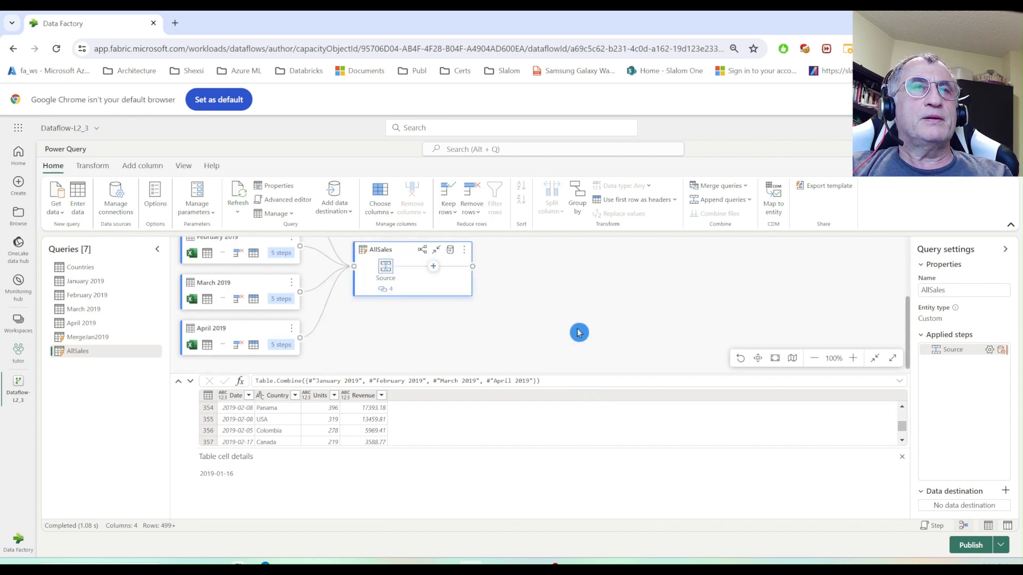
pyautogui.scroll(1, 571, 333)
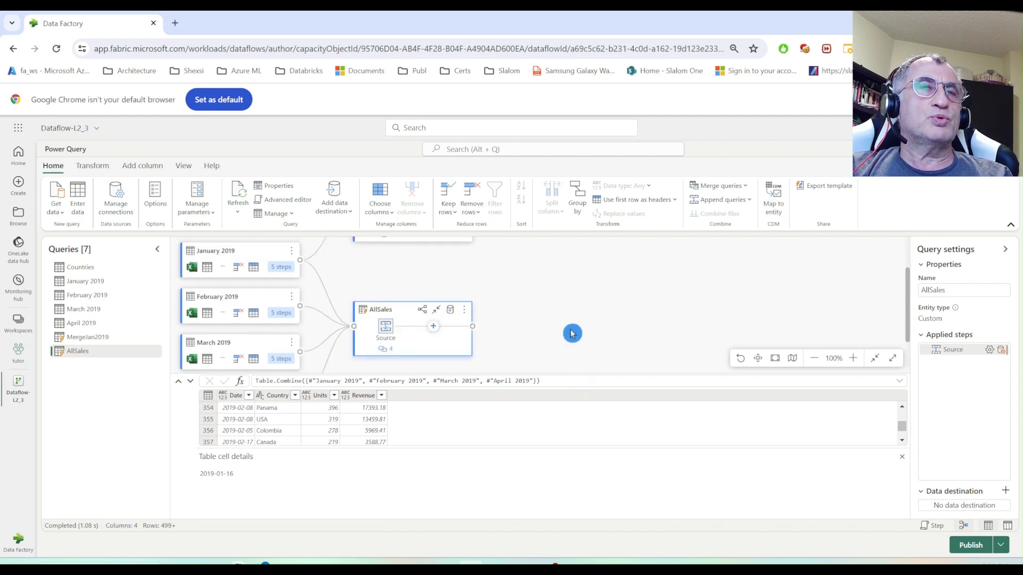
# - Add an index column starting from 1 to the March 2019 query
pyautogui.click(236, 349)
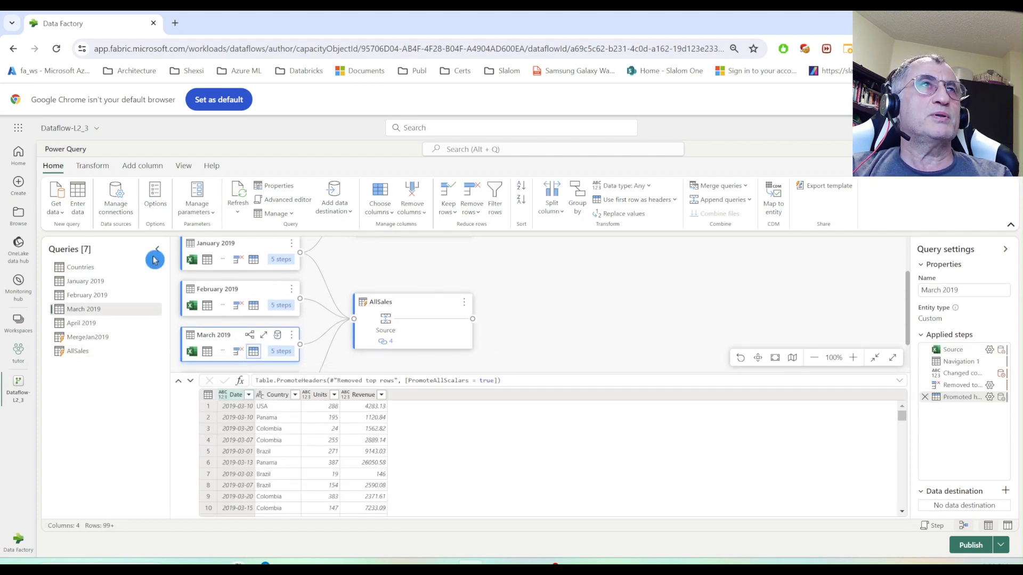
pyautogui.click(137, 169)
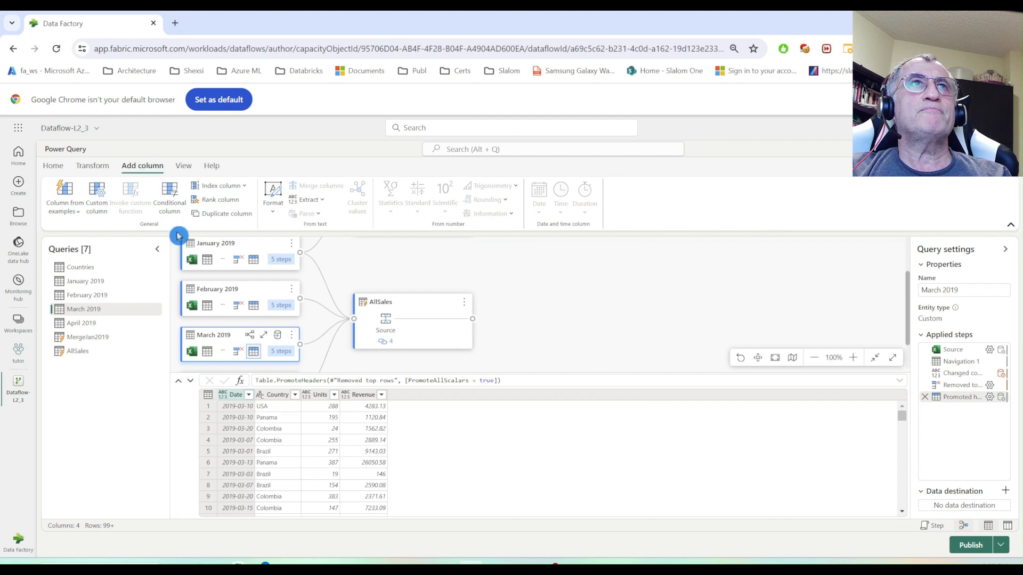
pyautogui.click(244, 186)
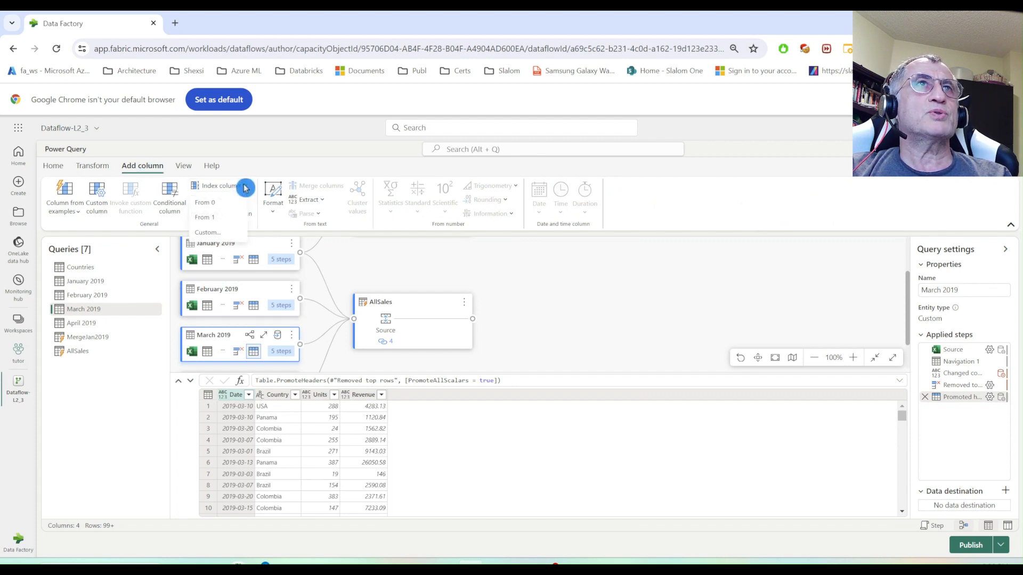
pyautogui.click(212, 217)
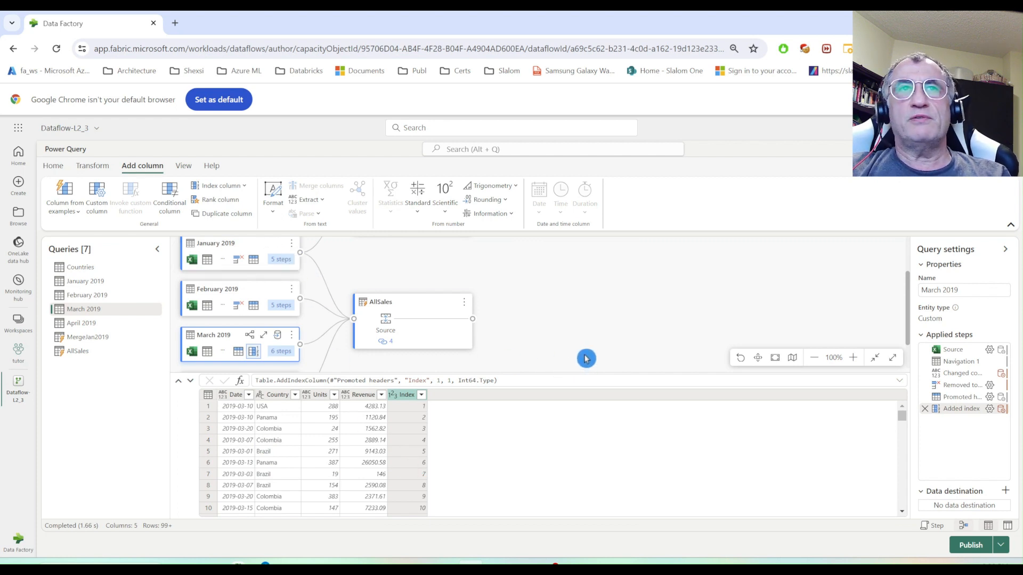
# - Examine the Index column in the combined AllSales rows from the January entries through to the March 2019 entries
pyautogui.click(66, 358)
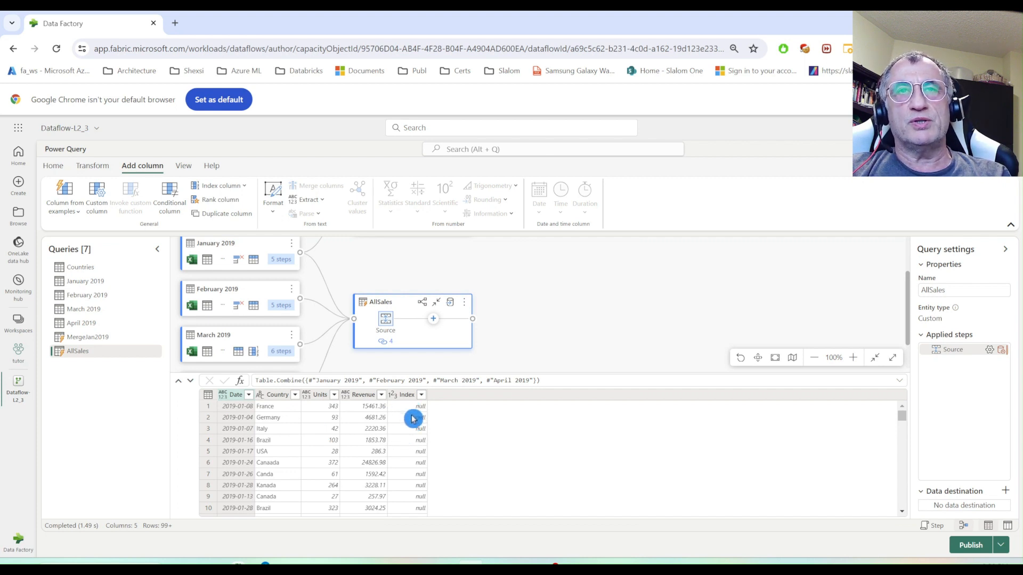
pyautogui.click(903, 495)
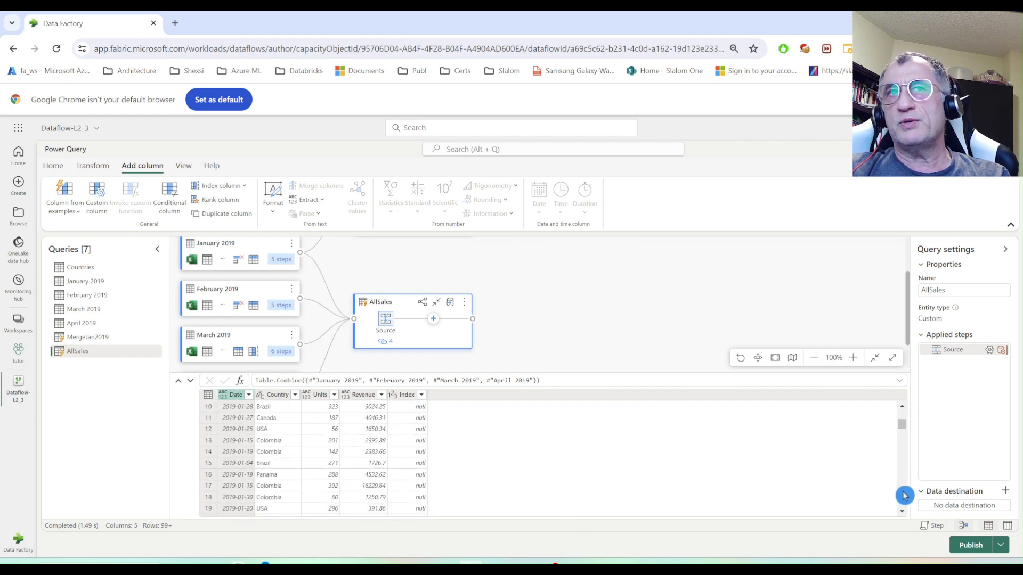
pyautogui.click(904, 496)
pyautogui.click(904, 496)
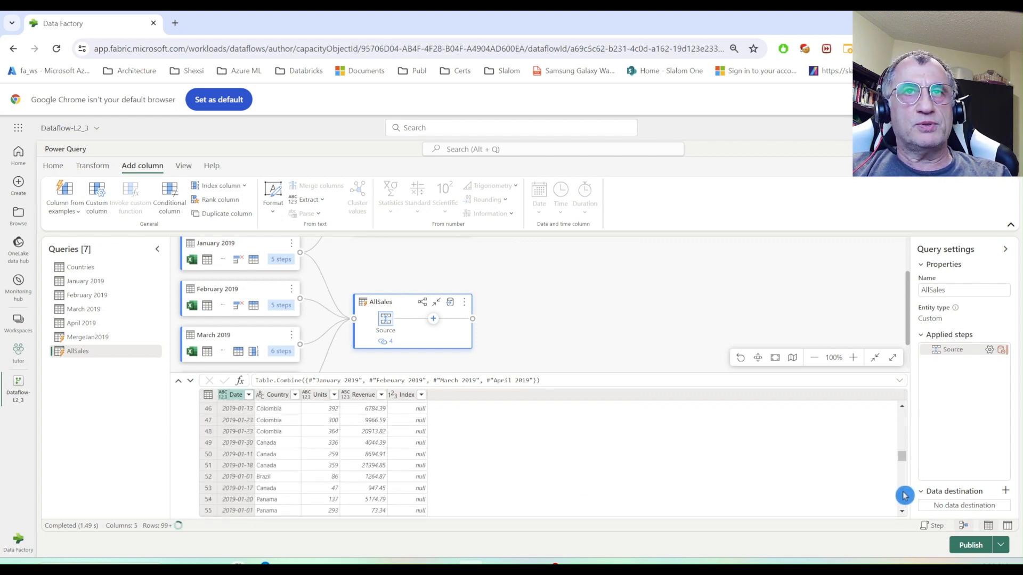
pyautogui.click(904, 495)
pyautogui.click(904, 496)
pyautogui.click(904, 496)
pyautogui.click(904, 496)
pyautogui.click(904, 496)
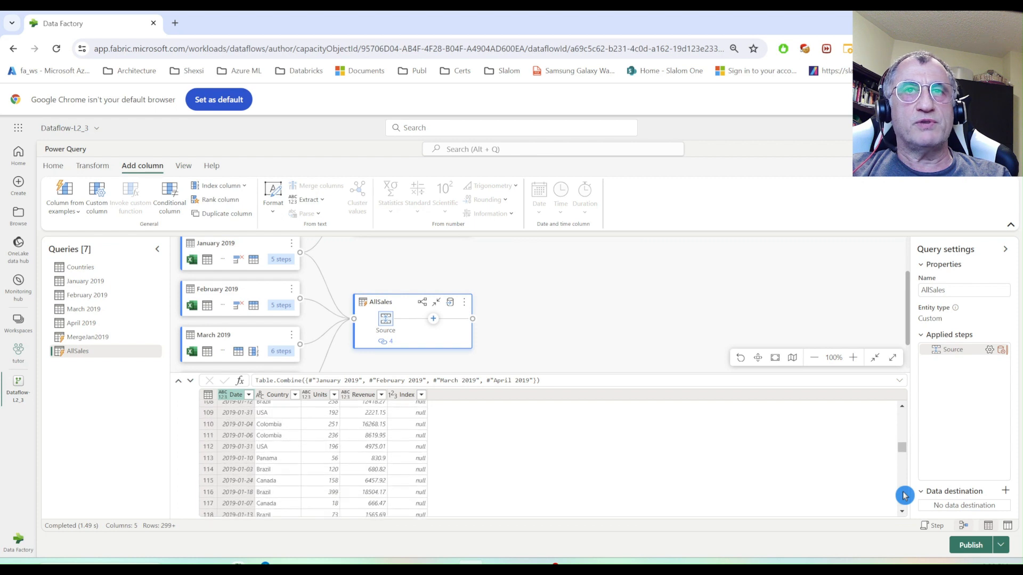
pyautogui.click(904, 496)
pyautogui.click(904, 496)
pyautogui.click(903, 496)
pyautogui.click(904, 496)
pyautogui.click(903, 496)
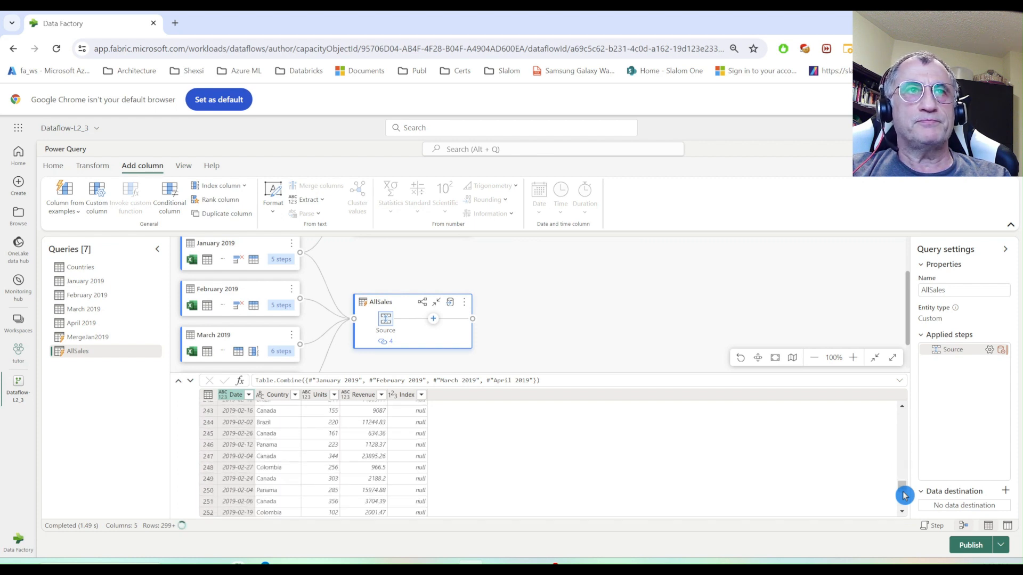
pyautogui.click(904, 496)
pyautogui.click(904, 496)
pyautogui.click(904, 495)
pyautogui.click(903, 495)
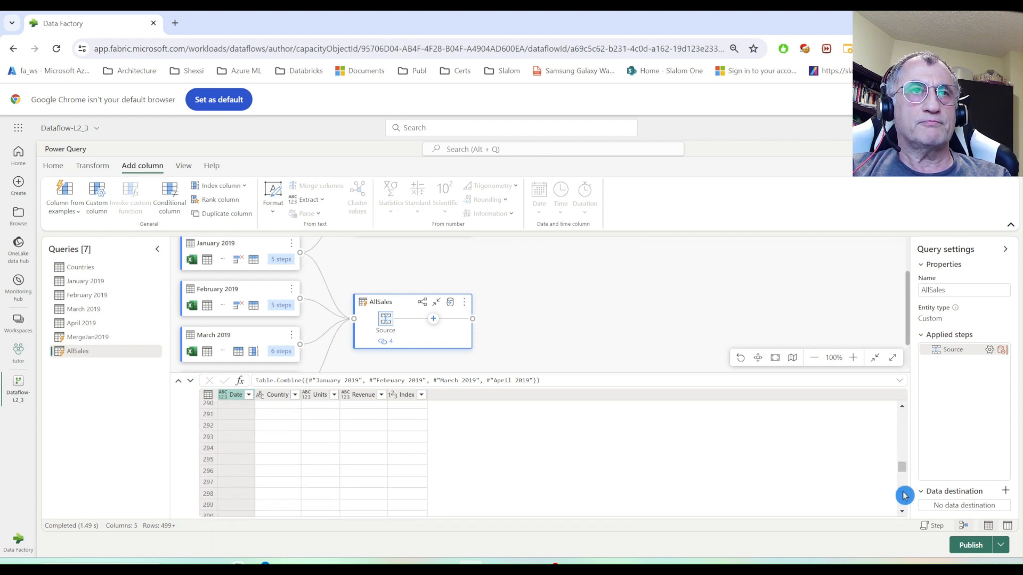
pyautogui.click(904, 496)
pyautogui.click(903, 496)
pyautogui.click(904, 495)
pyautogui.click(904, 496)
pyautogui.click(904, 496)
pyautogui.click(904, 496)
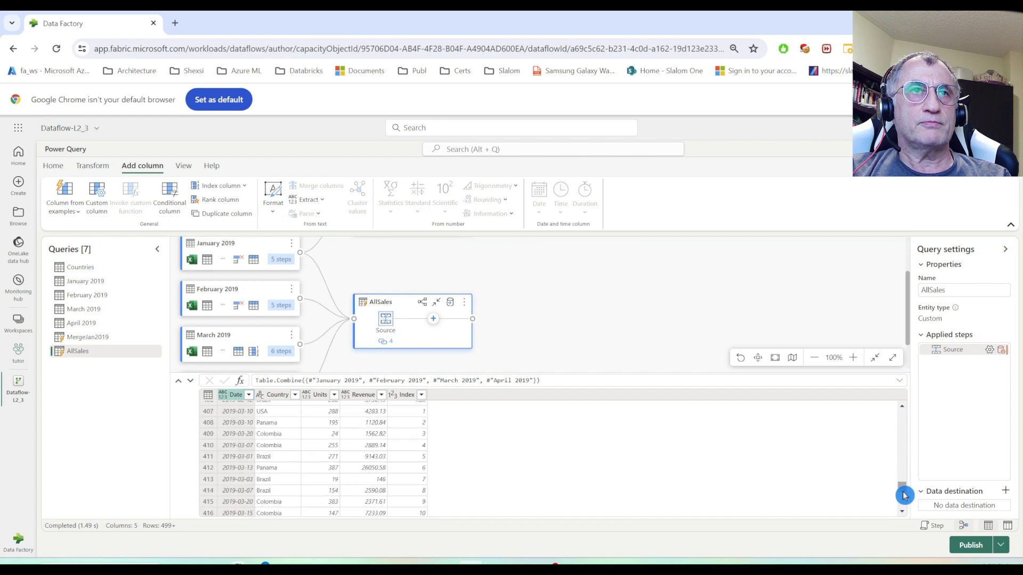